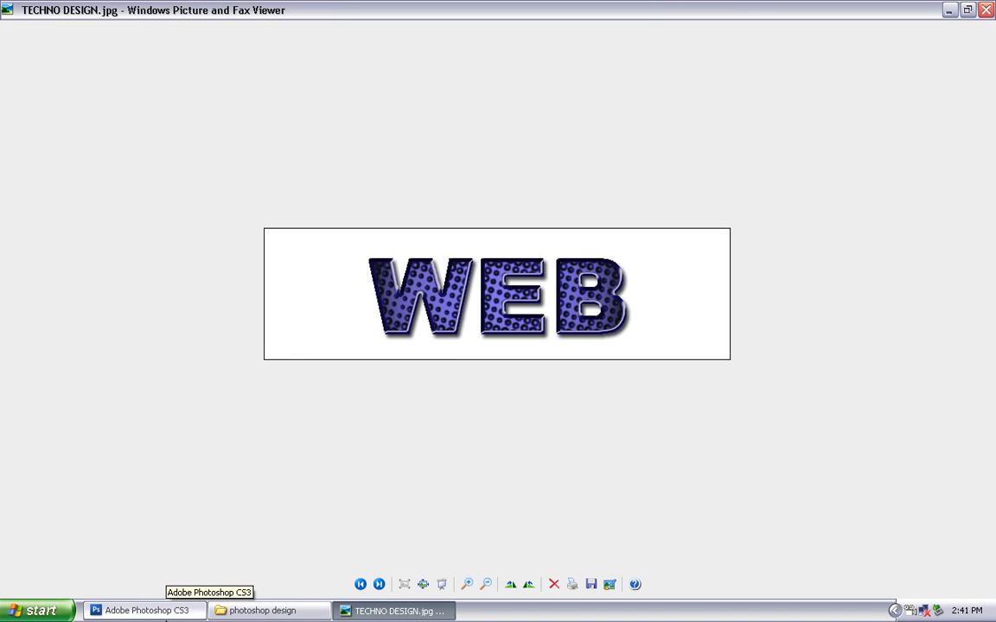
Step: Switch to Photoshop and create a new blank document with a white background
{"action": "left_click", "coordinate": [156, 611]}
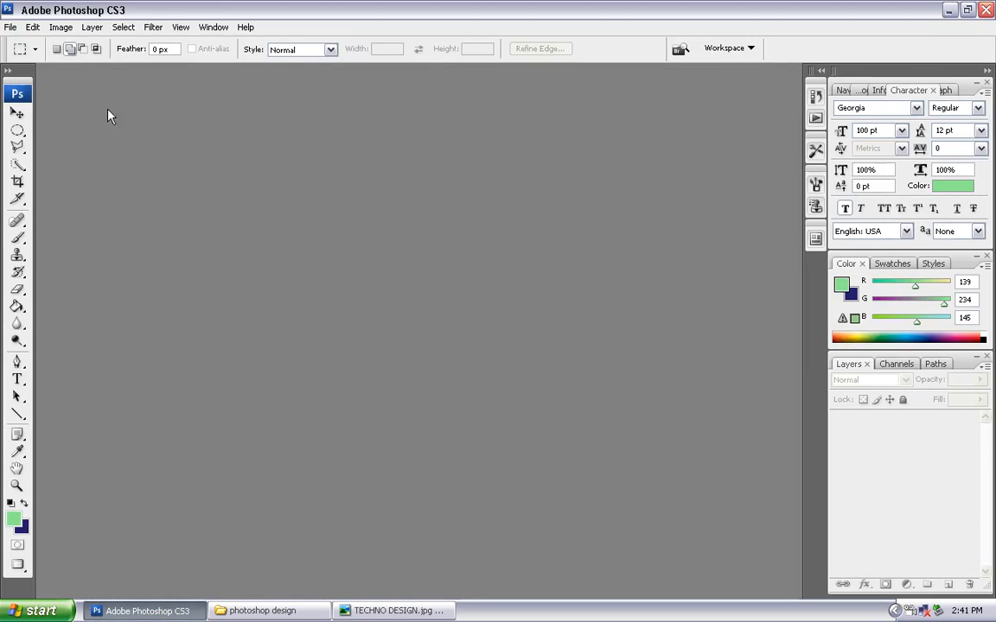
{"action": "left_click", "coordinate": [10, 27]}
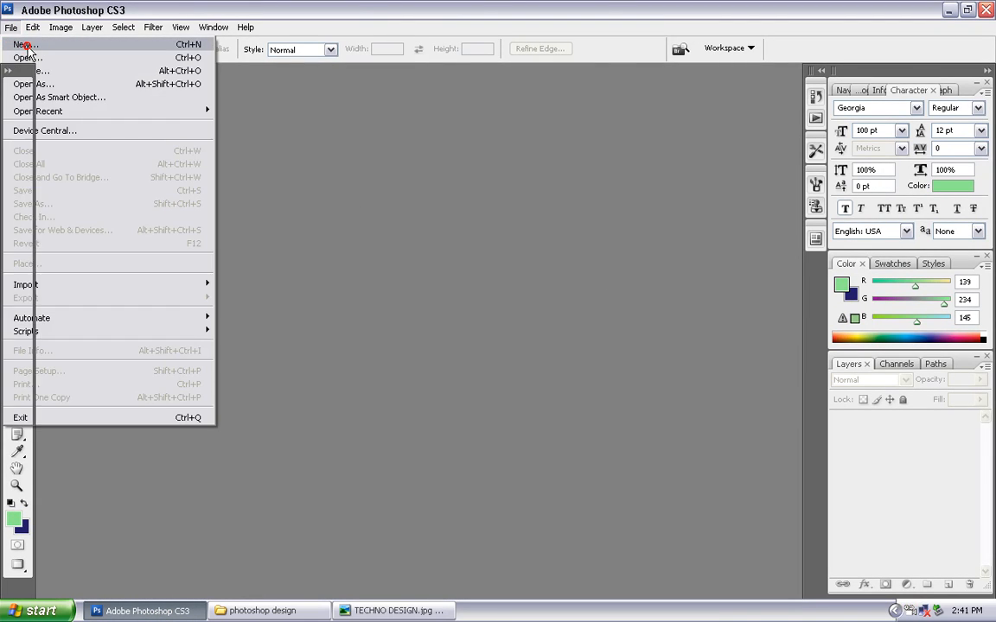
{"action": "left_click", "coordinate": [24, 44]}
{"action": "left_click", "coordinate": [637, 150]}
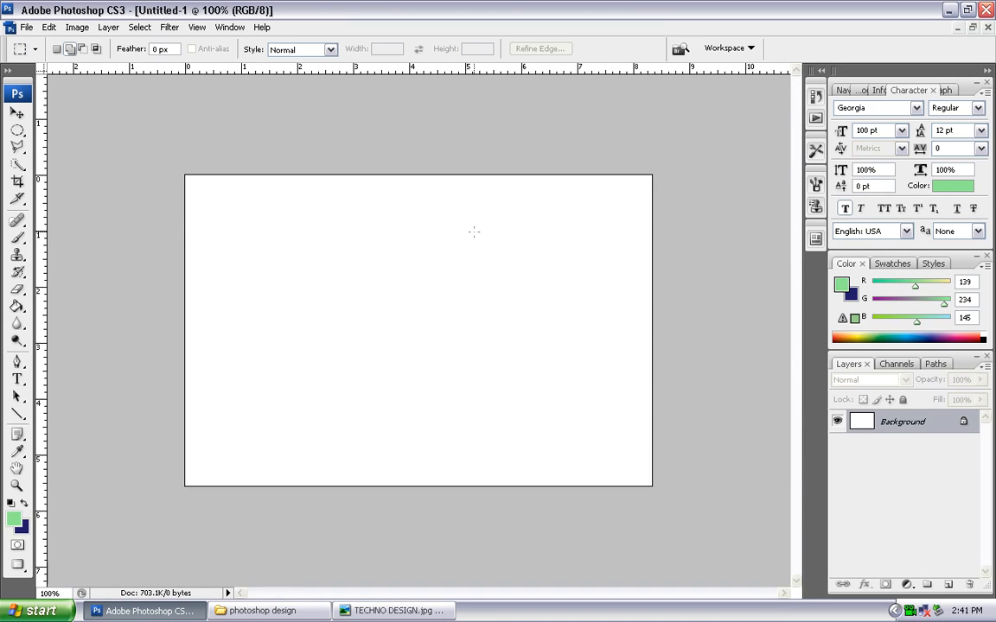
Step: Set the Type tool's text color to dark blue 0c1862
{"action": "left_click", "coordinate": [17, 378]}
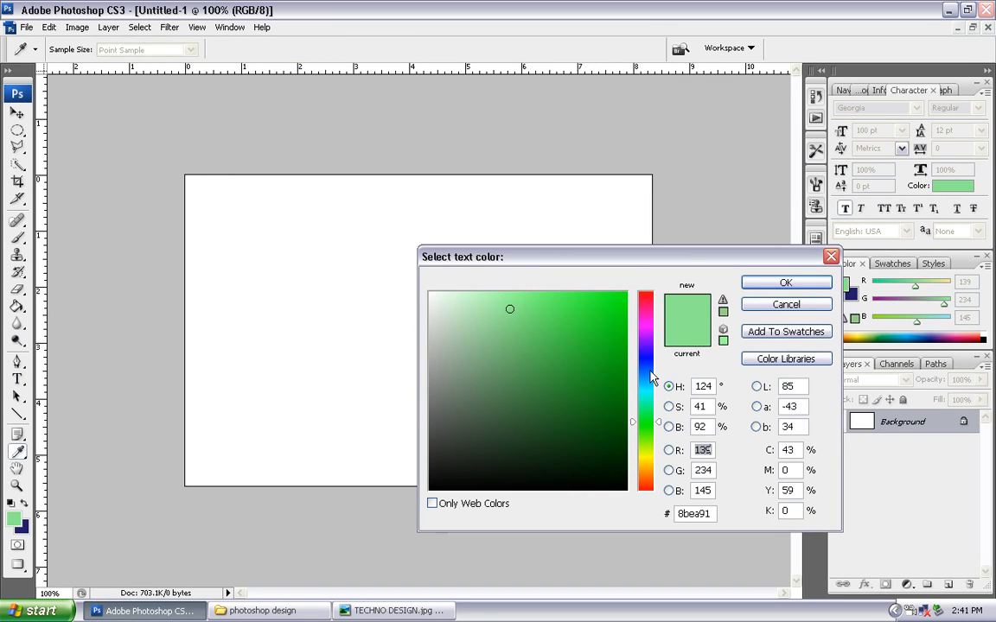
{"action": "left_click", "coordinate": [649, 370]}
{"action": "left_click", "coordinate": [602, 414]}
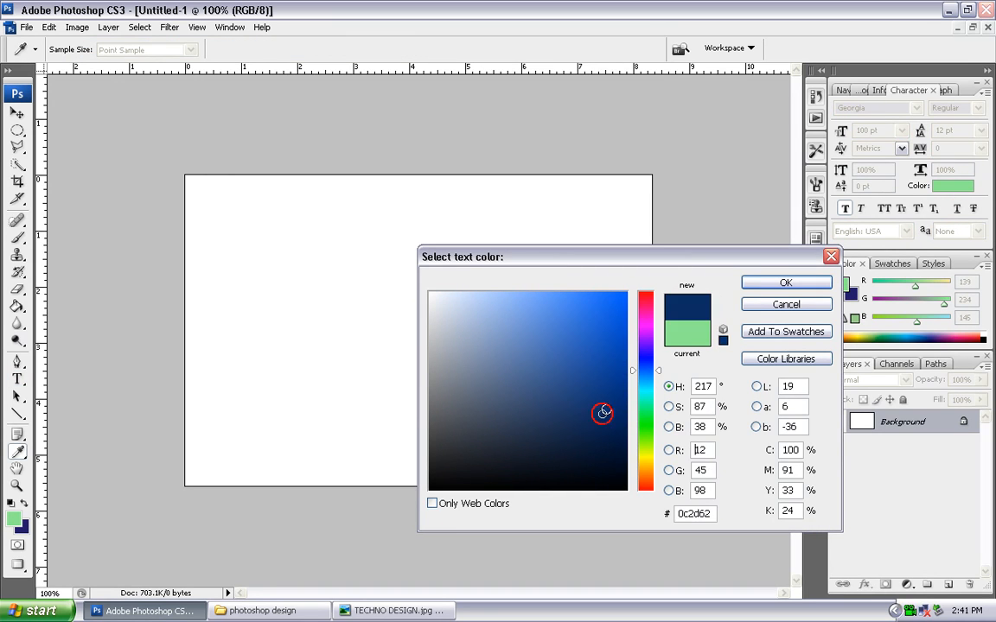
{"action": "left_click", "coordinate": [648, 364]}
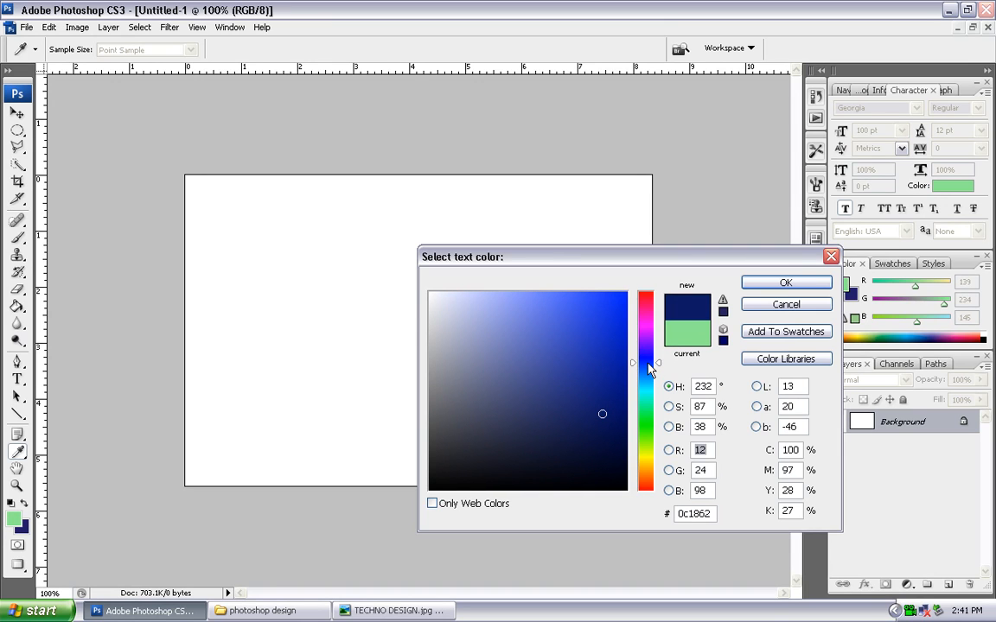
{"action": "left_click", "coordinate": [786, 282]}
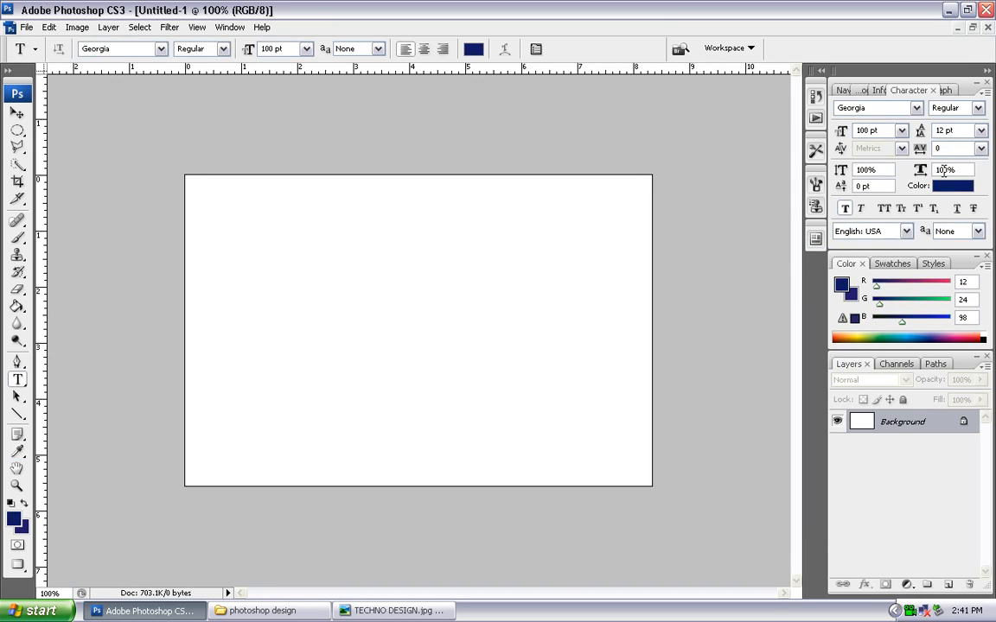
Step: Set the text font to Arial Black
{"action": "left_click", "coordinate": [916, 108]}
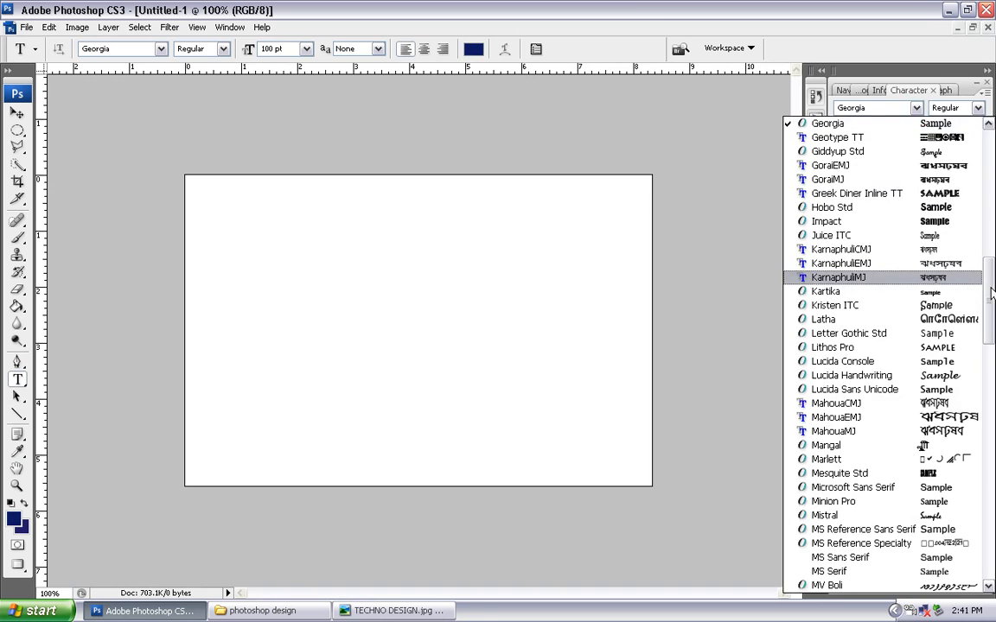
{"action": "left_click_drag", "start_coordinate": [989, 293], "coordinate": [988, 126]}
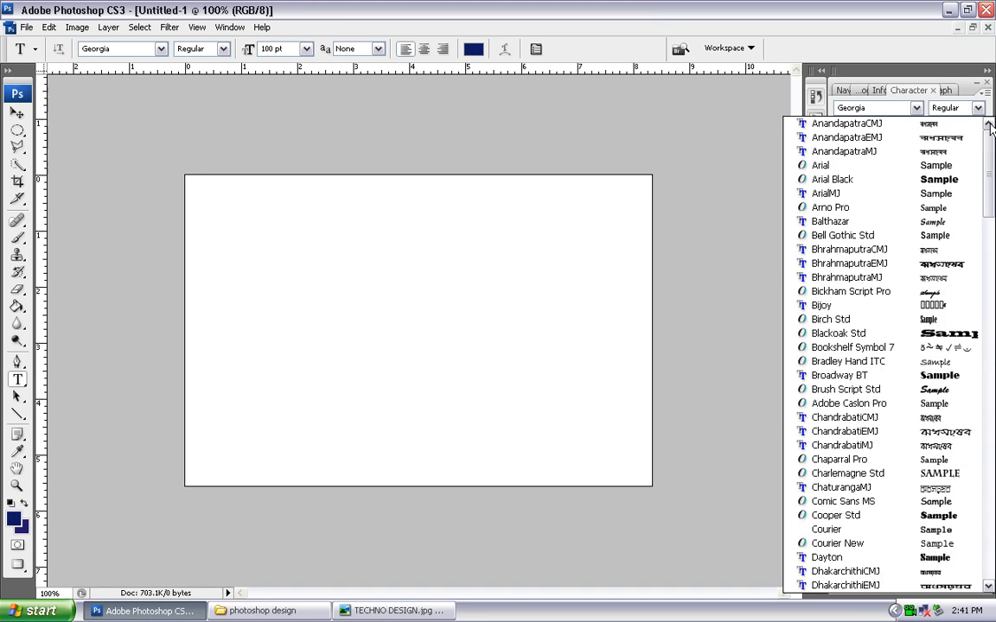
{"action": "left_click", "coordinate": [887, 188]}
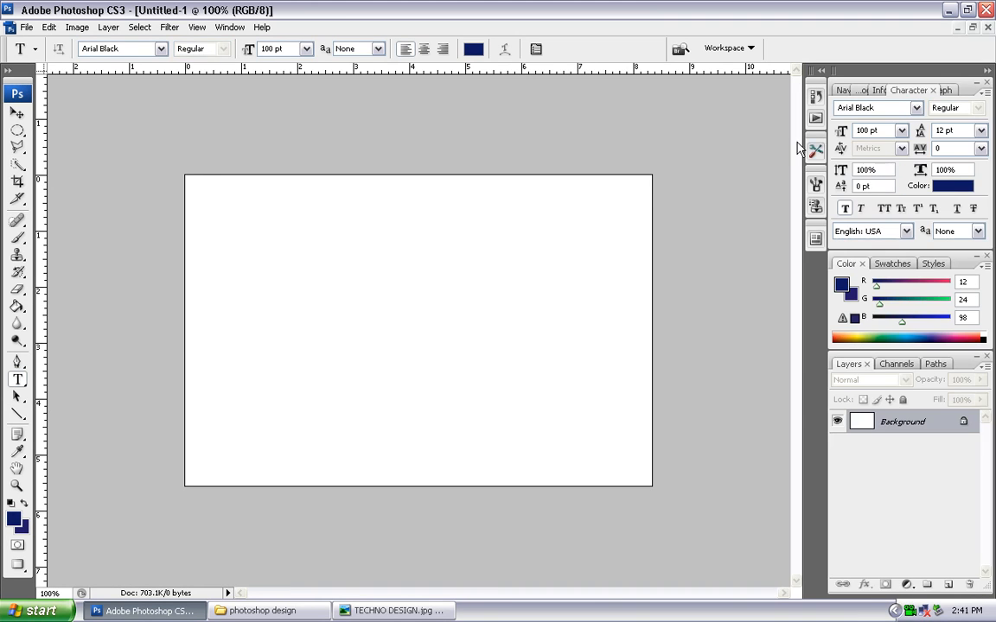
Step: Add the text WEB to the canvas and move it slightly down and left, near the canvas's middle
{"action": "left_click", "coordinate": [316, 325]}
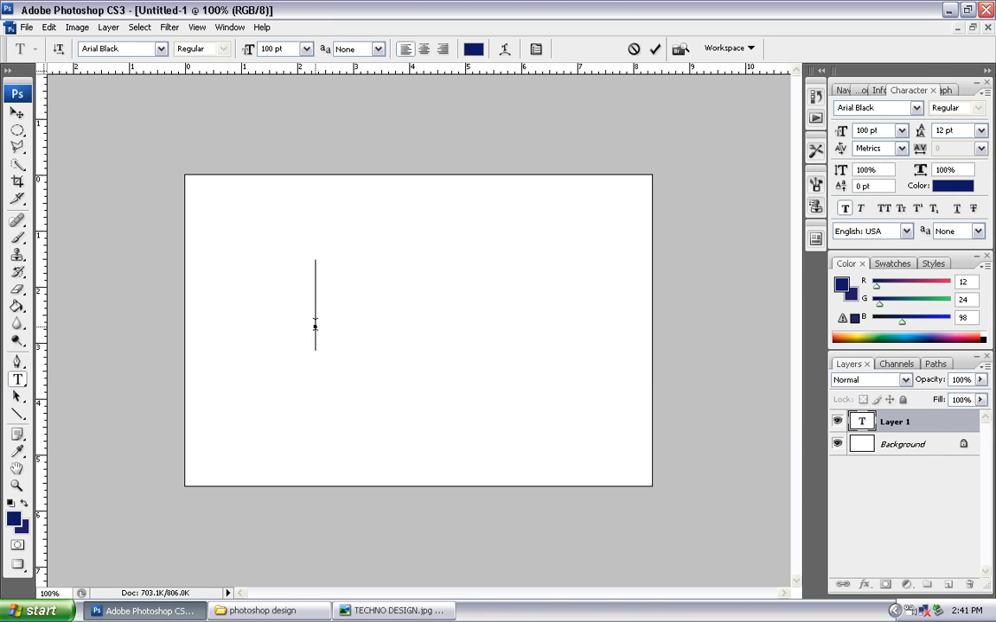
{"action": "type", "text": "WEB"}
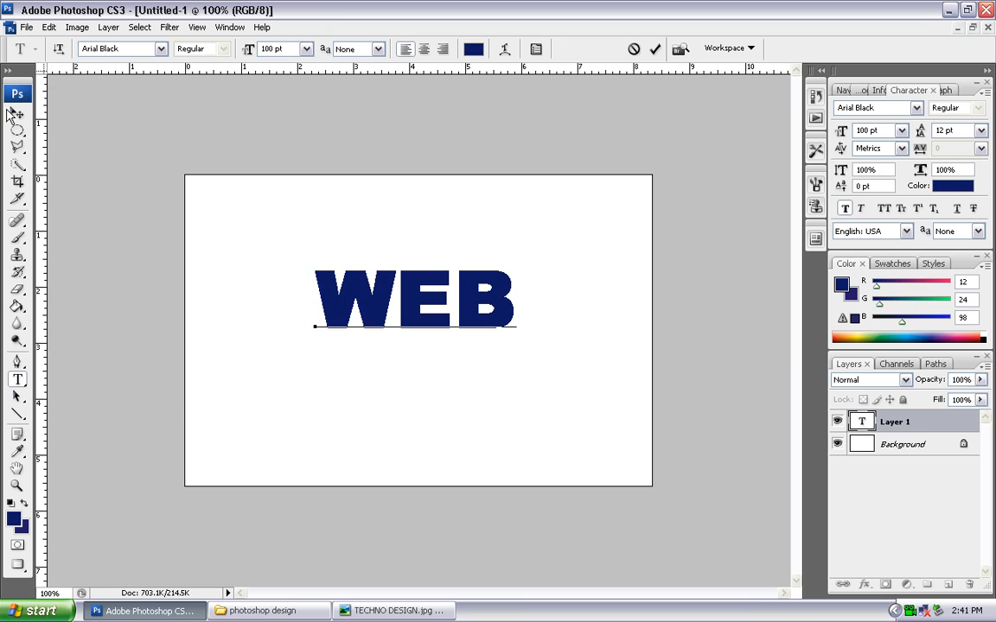
{"action": "left_click", "coordinate": [17, 113]}
{"action": "left_click_drag", "start_coordinate": [373, 299], "coordinate": [358, 325]}
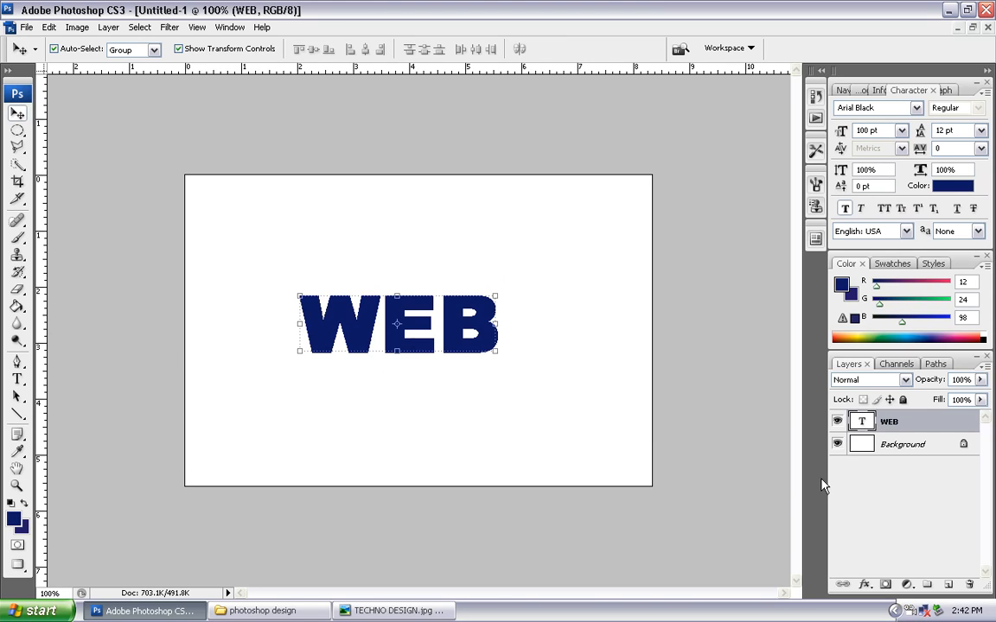
Step: Load the WEB layer's letter shapes as a selection and save it as an alpha channel
{"action": "left_click", "coordinate": [861, 422], "text": "ctrl"}
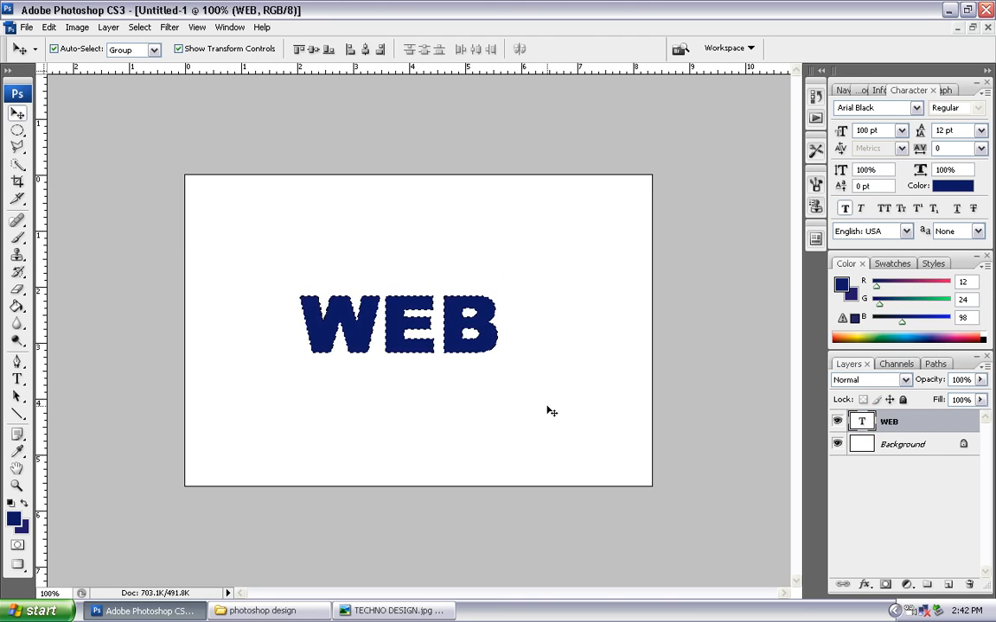
{"action": "left_click", "coordinate": [235, 29]}
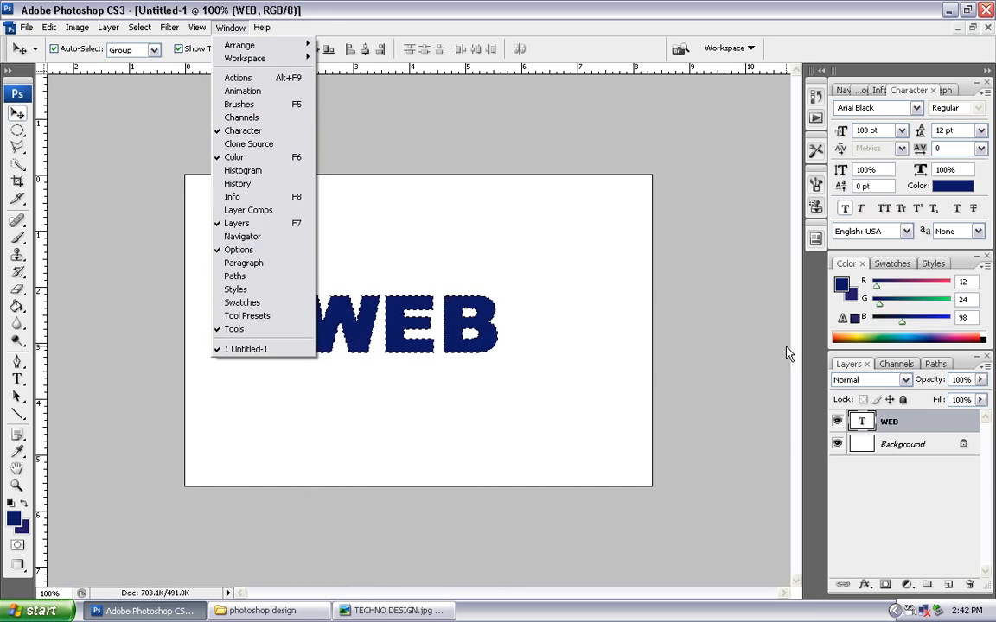
{"action": "left_click", "coordinate": [886, 364]}
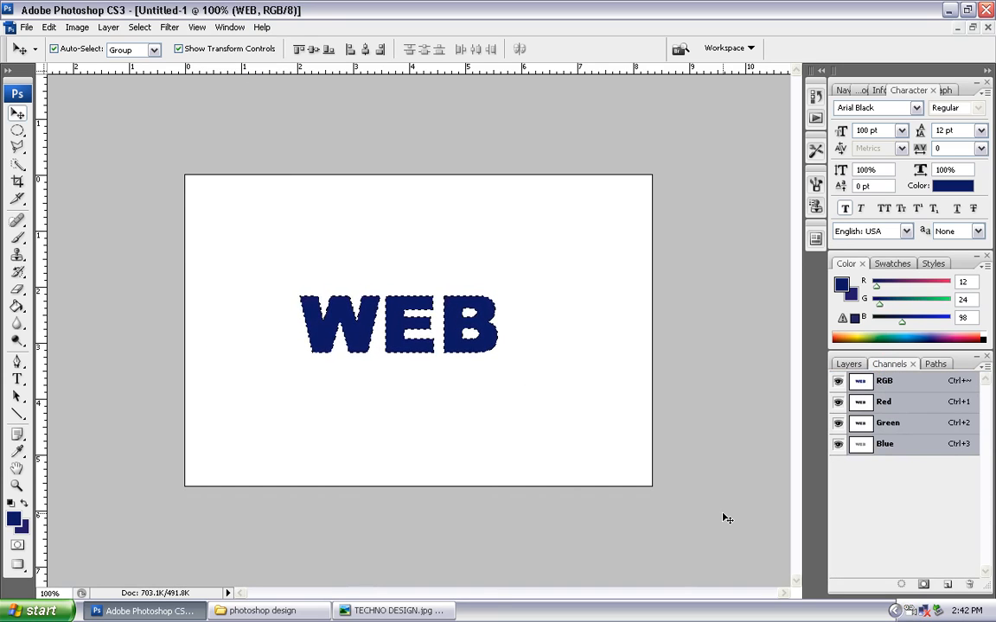
{"action": "left_click", "coordinate": [923, 585]}
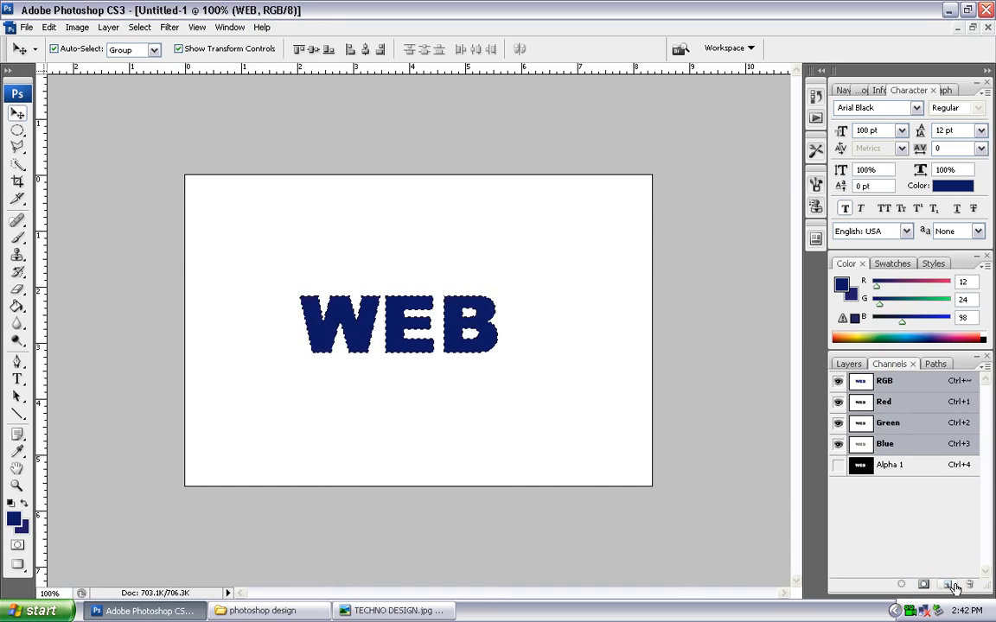
Step: Add a second, blank alpha channel and feather the text selection by 10 pixels
{"action": "left_click", "coordinate": [946, 586]}
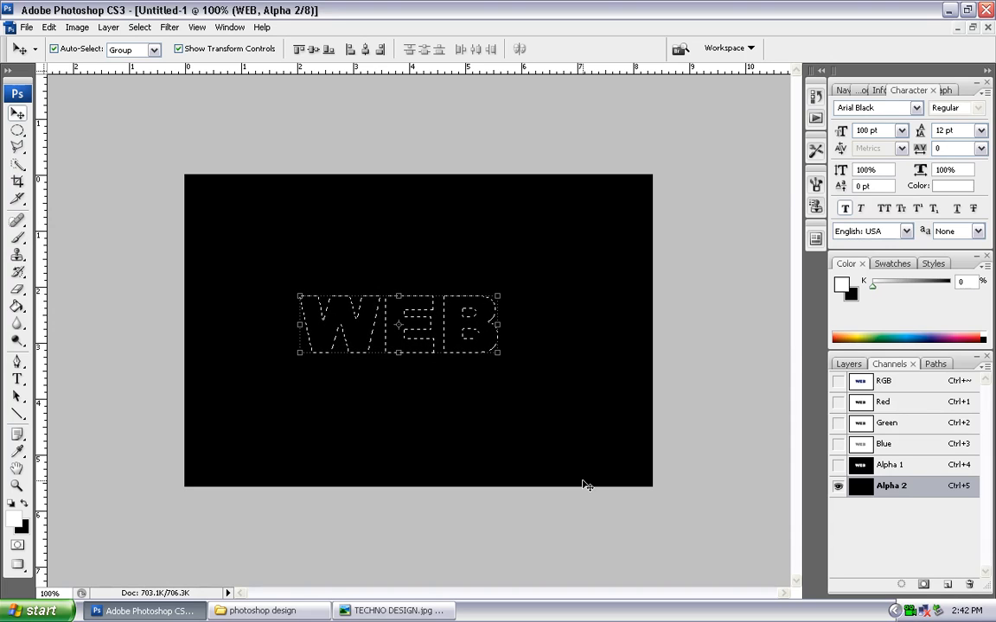
{"action": "left_click", "coordinate": [143, 29]}
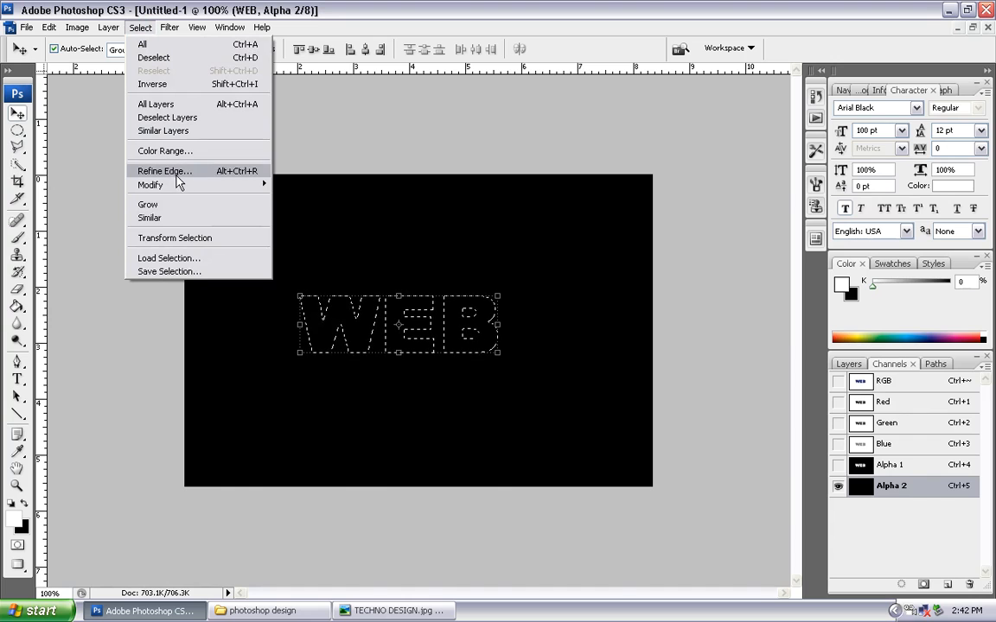
{"action": "mouse_move", "coordinate": [183, 185]}
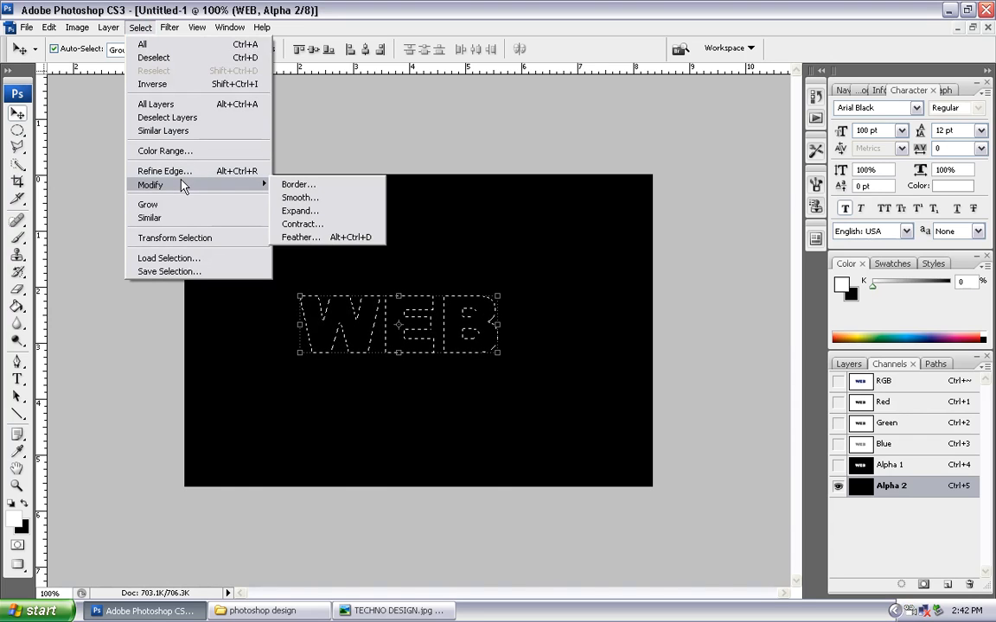
{"action": "left_click", "coordinate": [337, 236]}
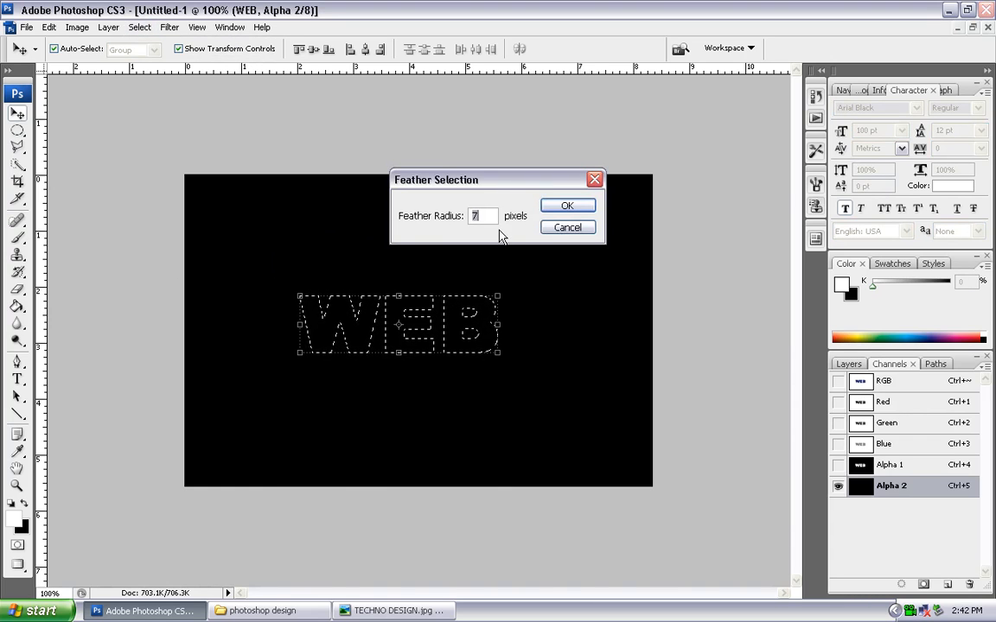
{"action": "type", "text": "10"}
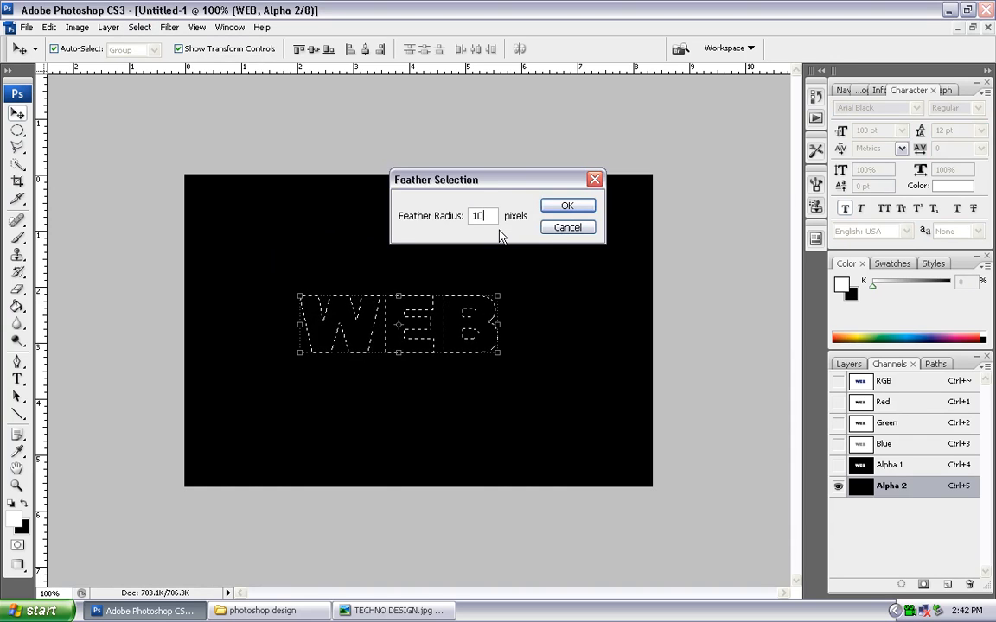
{"action": "left_click", "coordinate": [567, 205]}
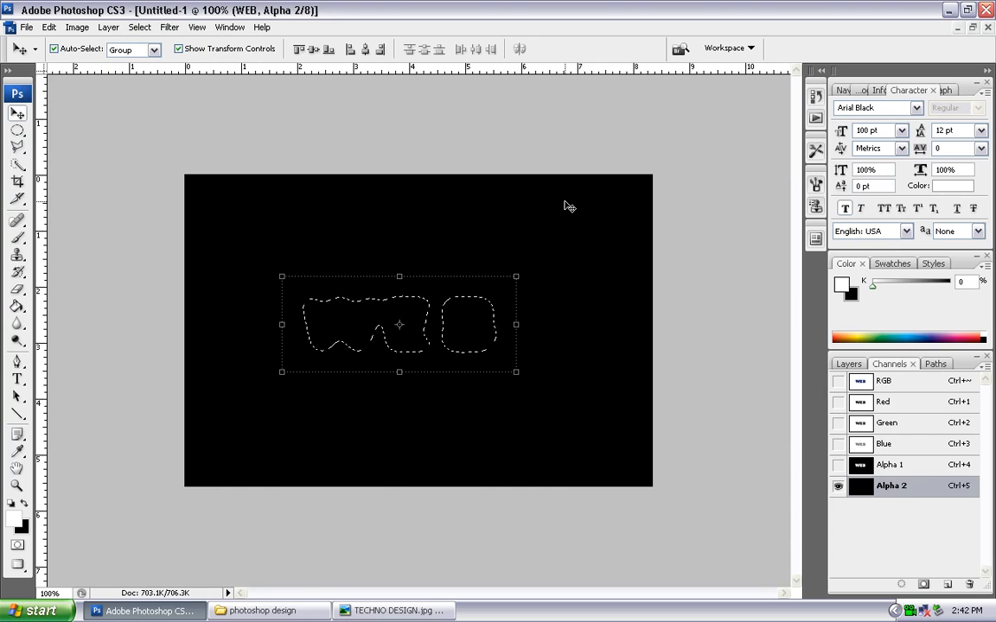
Step: Fill the feathered selection with white in Normal mode at 100% opacity, and deselect it
{"action": "left_click", "coordinate": [49, 27]}
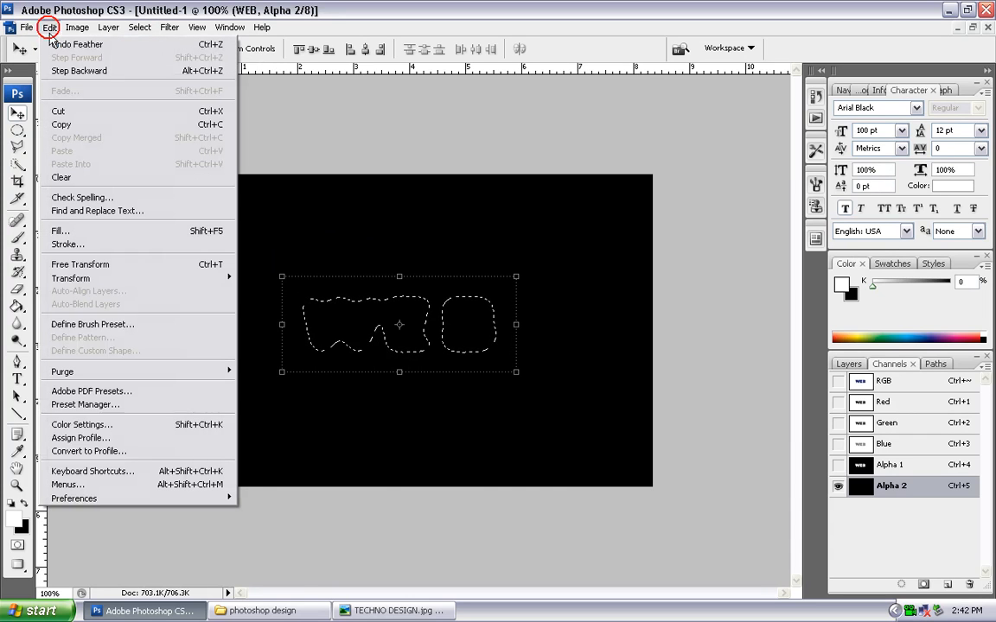
{"action": "left_click", "coordinate": [117, 231]}
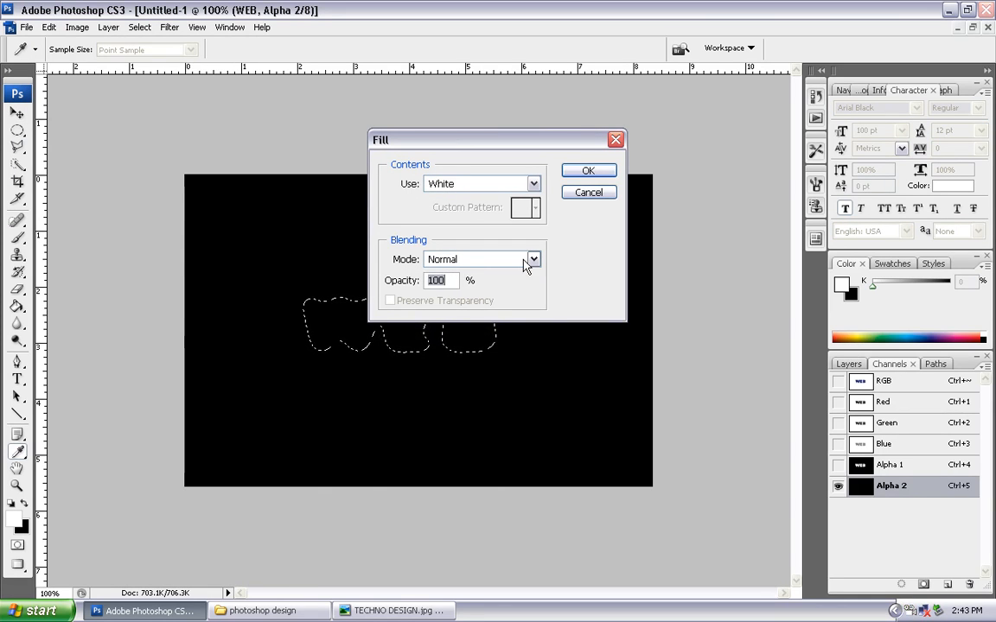
{"action": "left_click", "coordinate": [587, 171]}
{"action": "key", "text": "v"}
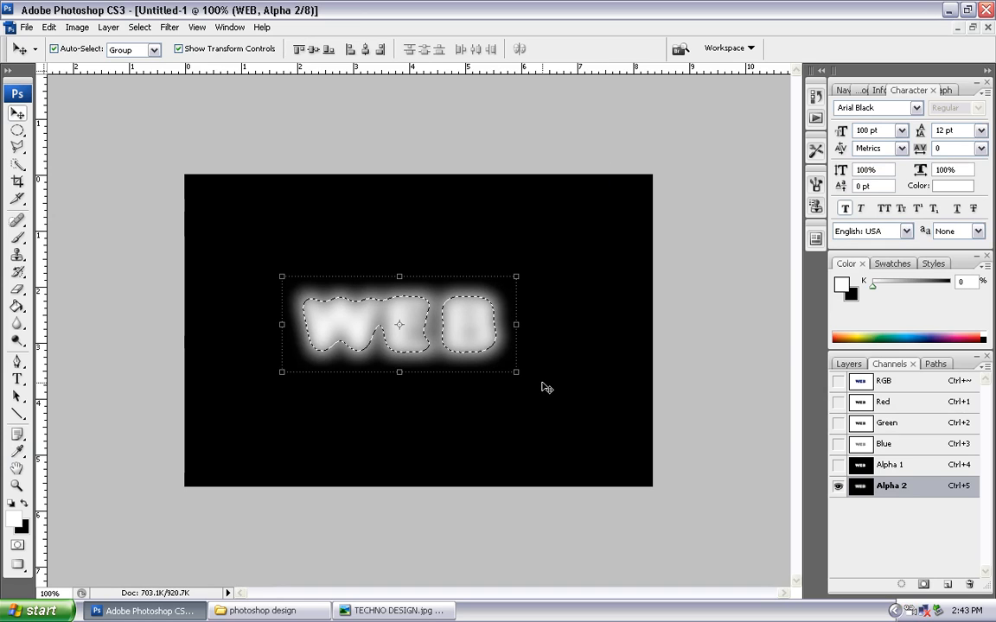
{"action": "key", "text": "ctrl+d"}
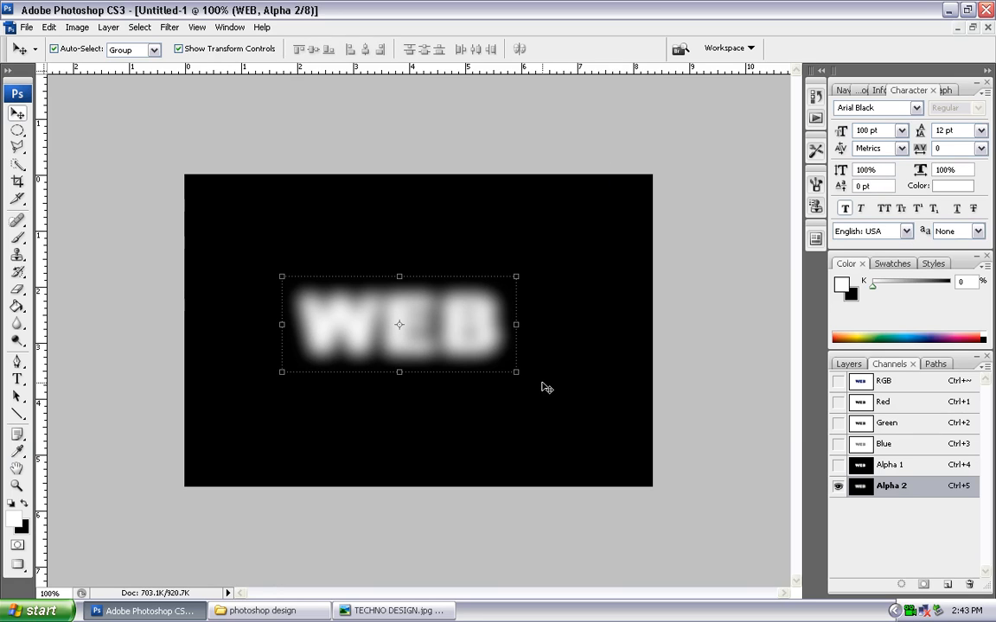
Step: Apply the Color Halftone filter to the blurred text channel with a maximum radius of 8 pixels and screen angles 108, 162, 90 and 45
{"action": "left_click", "coordinate": [170, 27]}
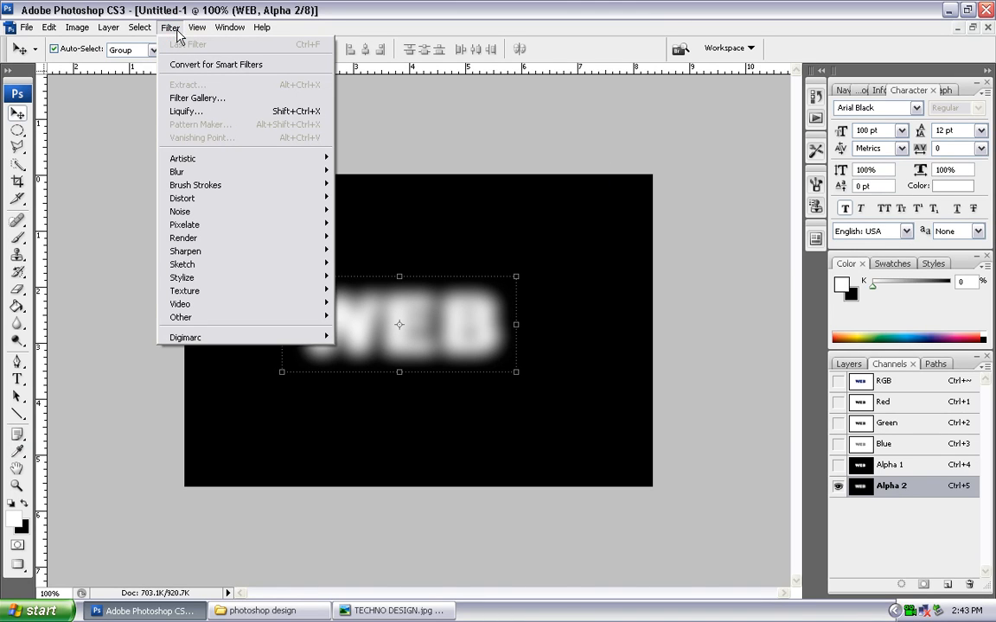
{"action": "mouse_move", "coordinate": [295, 225]}
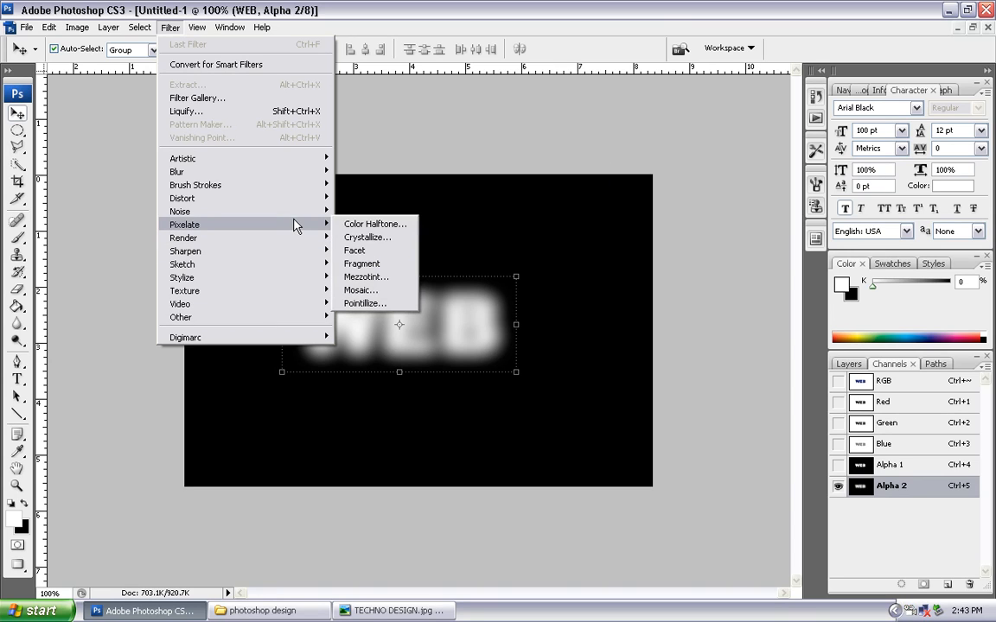
{"action": "left_click", "coordinate": [398, 227]}
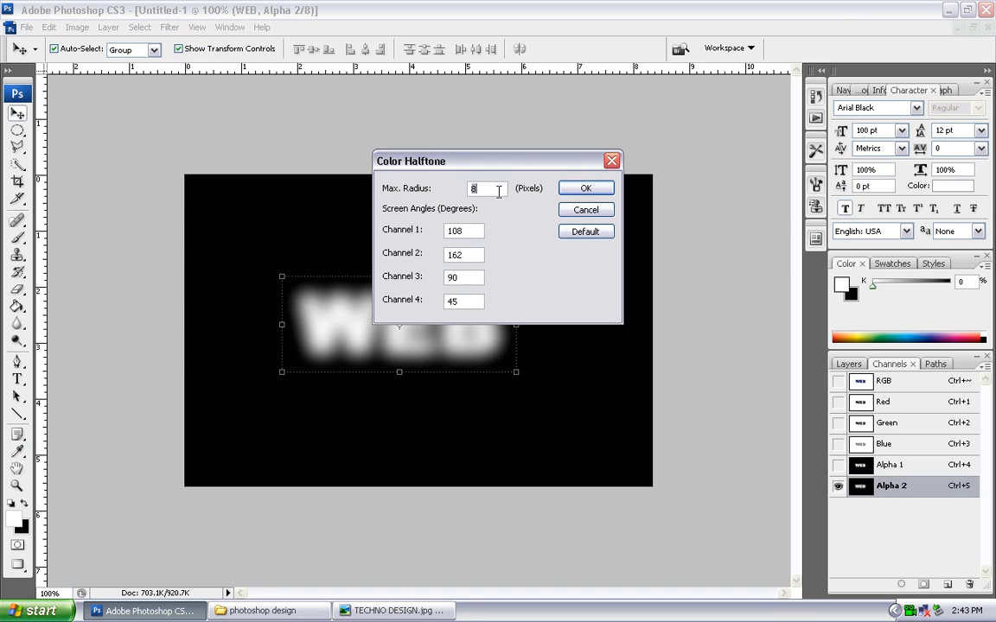
{"action": "left_click", "coordinate": [596, 188]}
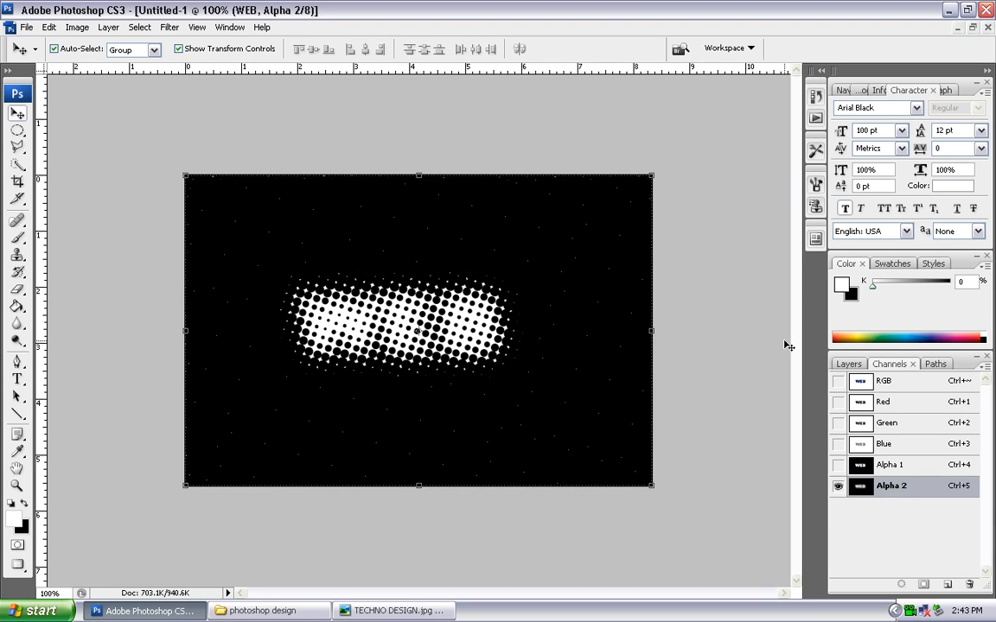
Step: Return to the WEB text layer and rasterize its type
{"action": "left_click", "coordinate": [854, 366]}
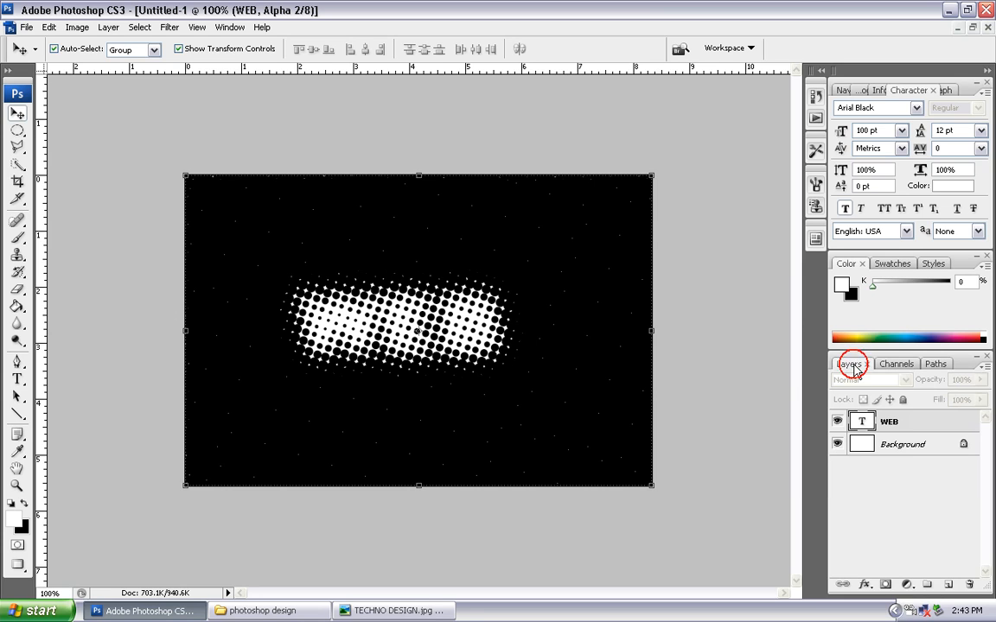
{"action": "left_click", "coordinate": [893, 425]}
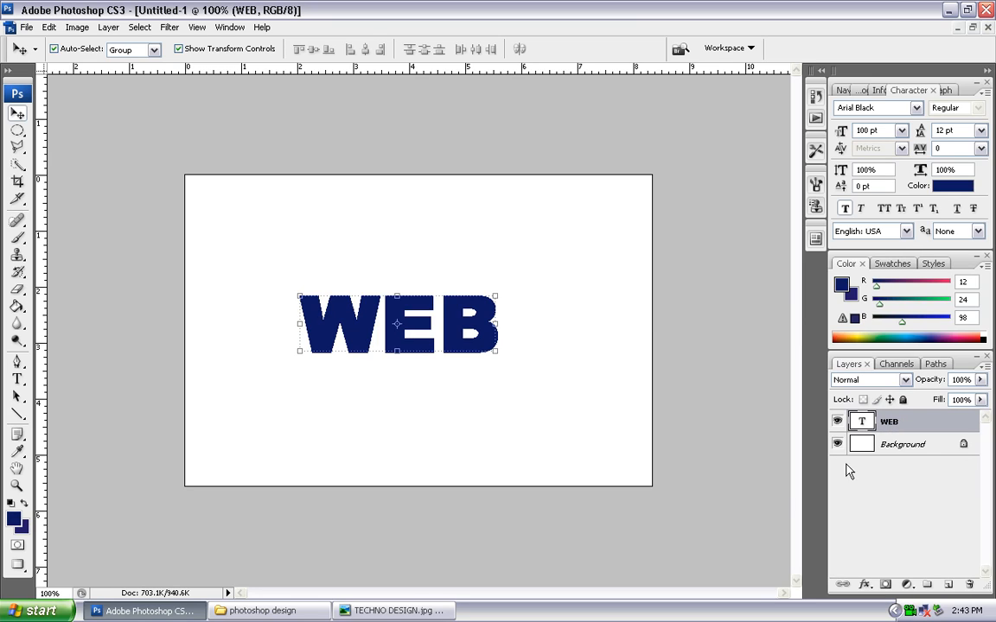
{"action": "left_click", "coordinate": [109, 28]}
{"action": "mouse_move", "coordinate": [239, 275]}
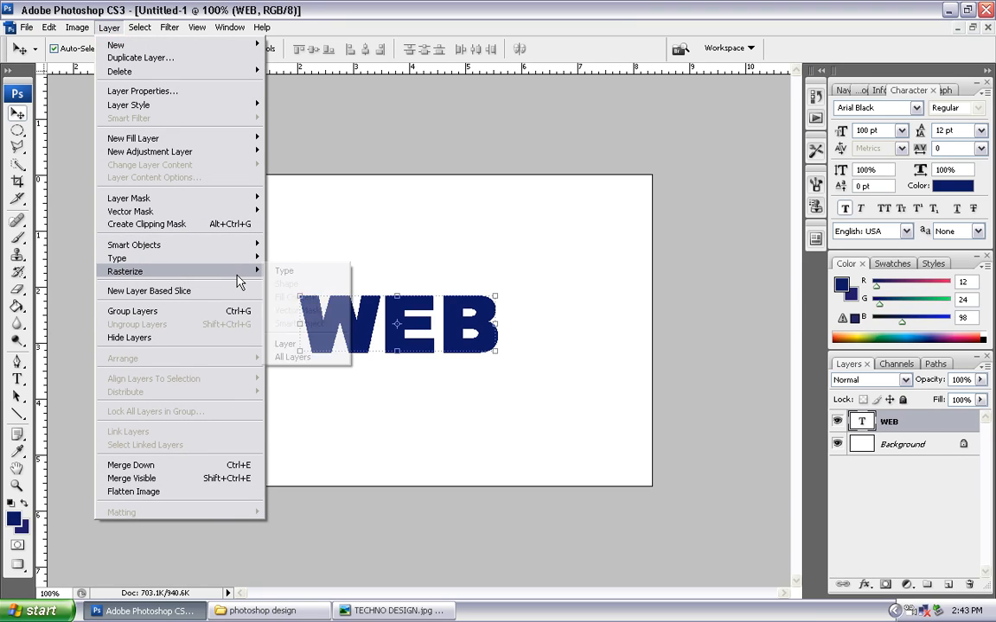
{"action": "left_click", "coordinate": [302, 272]}
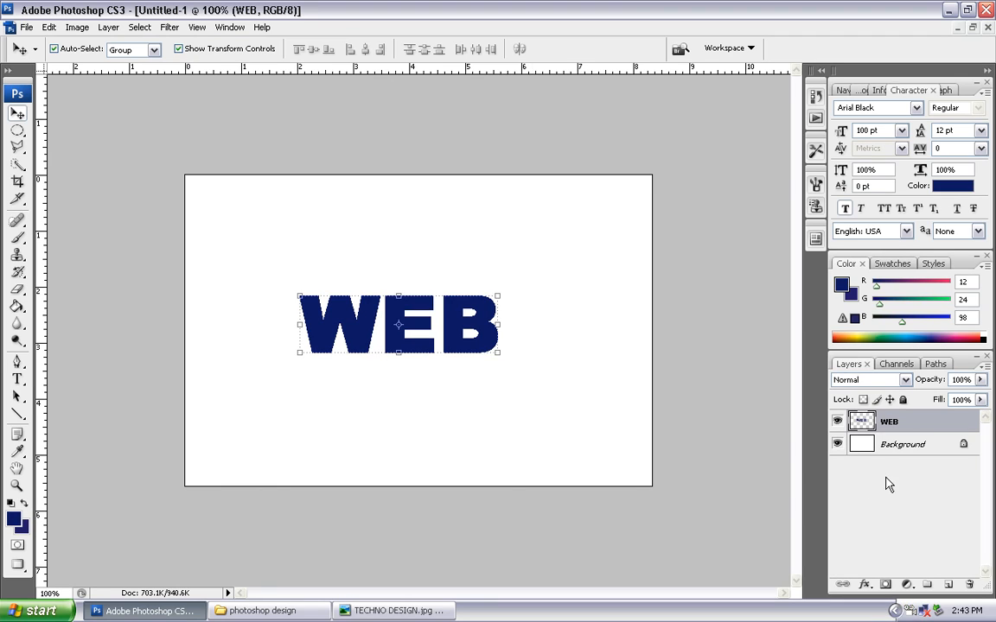
Step: Load the WEB layer's outline as a selection and contract it by 5 pixels
{"action": "left_click", "coordinate": [867, 426], "text": "ctrl"}
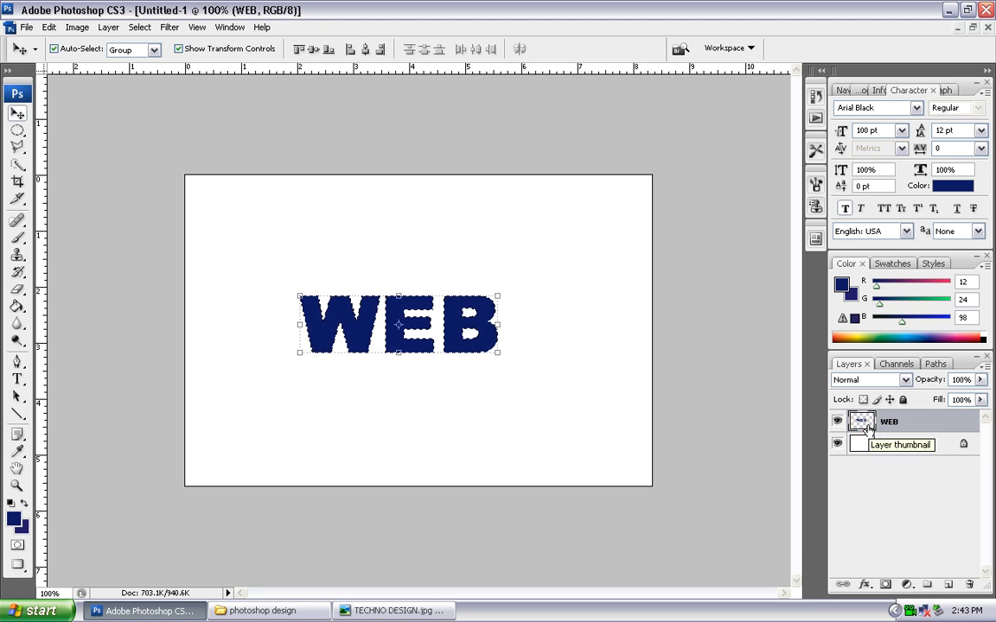
{"action": "left_click", "coordinate": [132, 29]}
{"action": "mouse_move", "coordinate": [230, 187]}
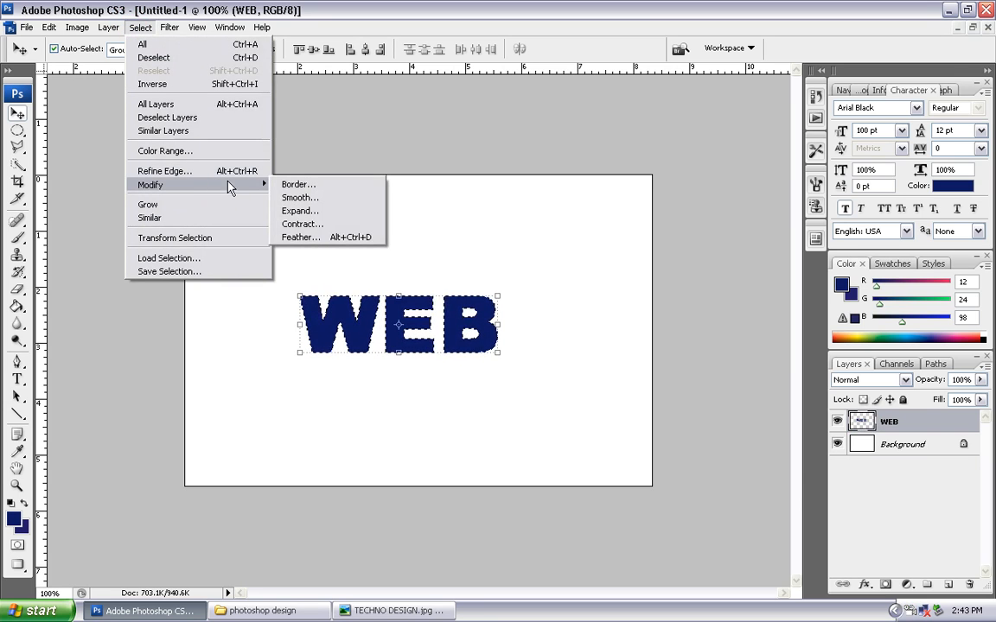
{"action": "left_click", "coordinate": [303, 225]}
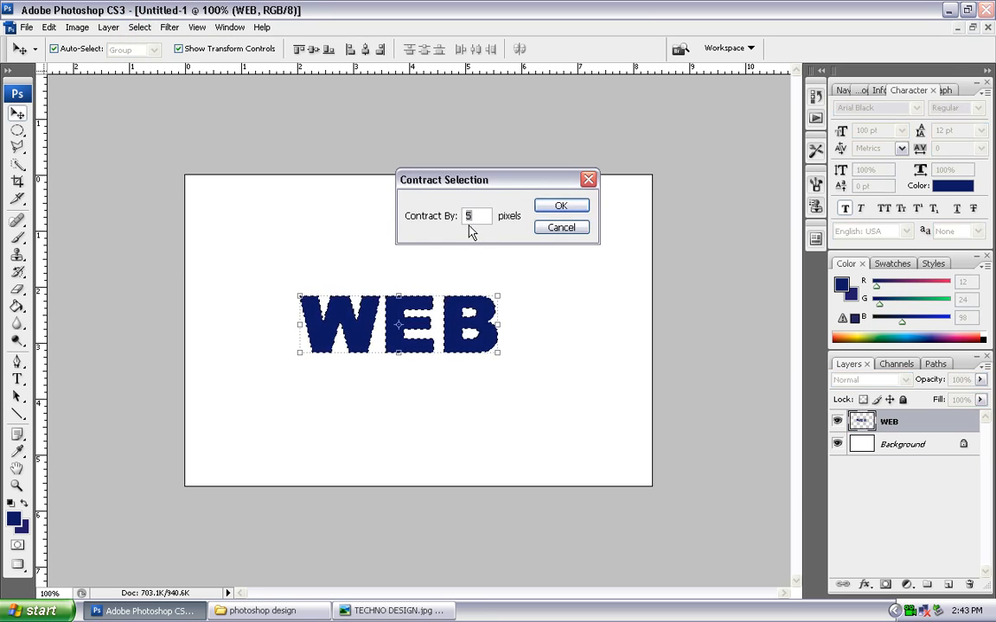
{"action": "left_click", "coordinate": [571, 205]}
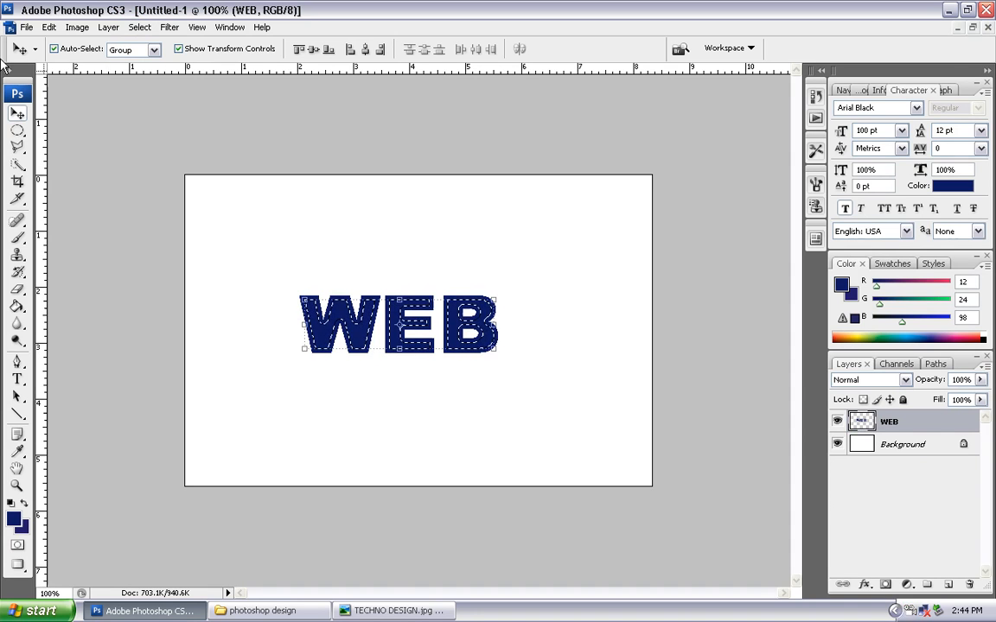
Step: Start the Lighting Effects filter on the contracted selection with Alpha 2 as the texture channel
{"action": "left_click", "coordinate": [170, 29]}
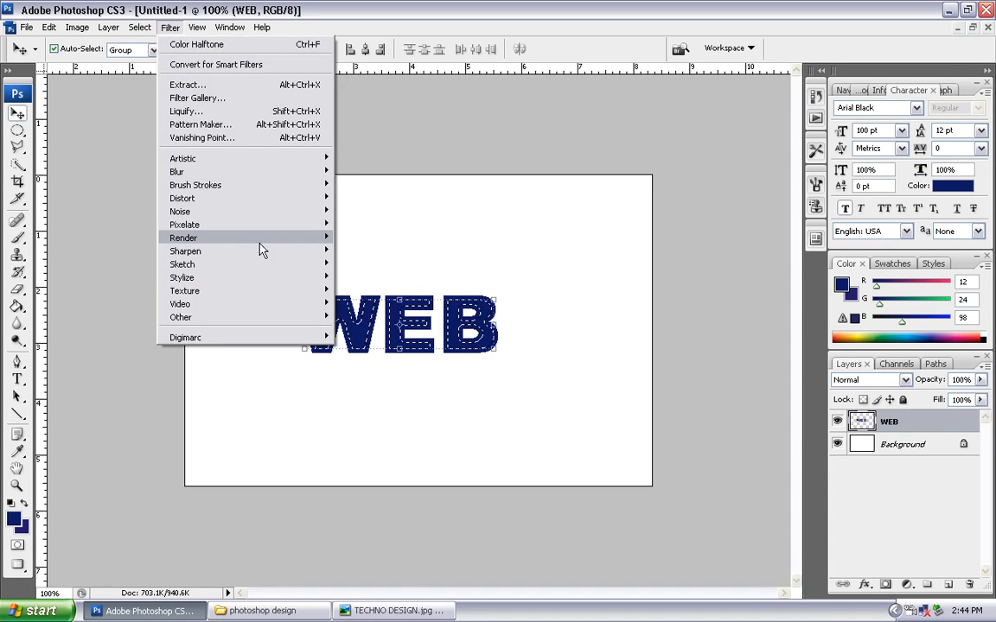
{"action": "mouse_move", "coordinate": [260, 240]}
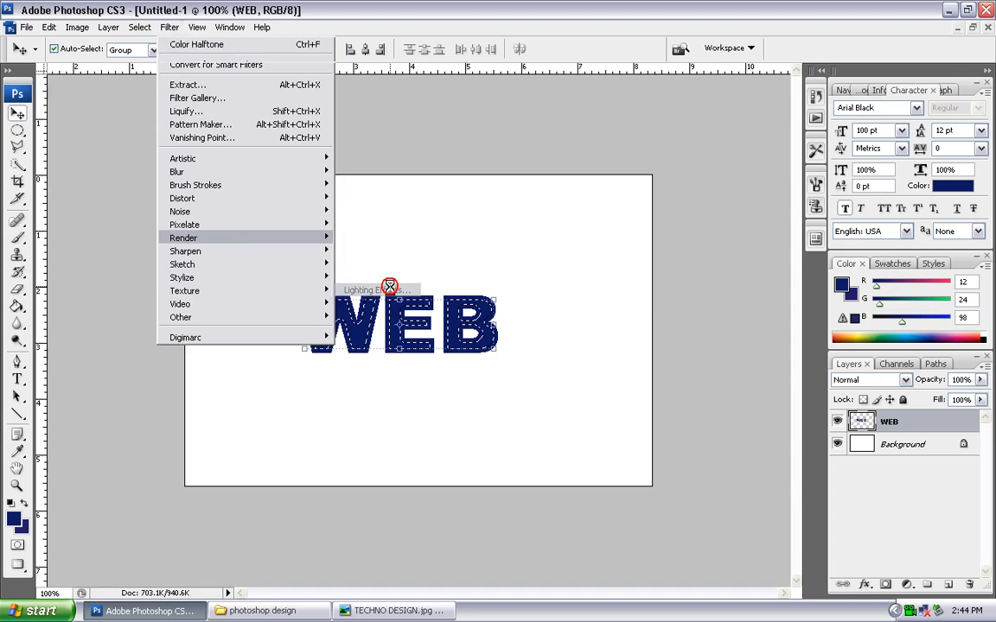
{"action": "left_click", "coordinate": [393, 291]}
{"action": "left_click_drag", "start_coordinate": [473, 124], "coordinate": [720, 63]}
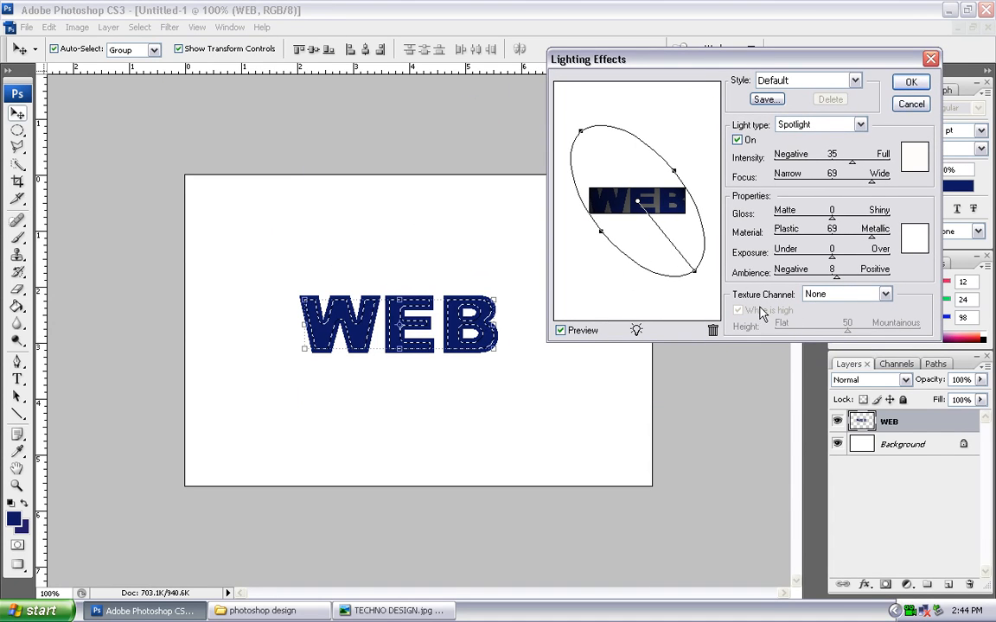
{"action": "left_click", "coordinate": [886, 295]}
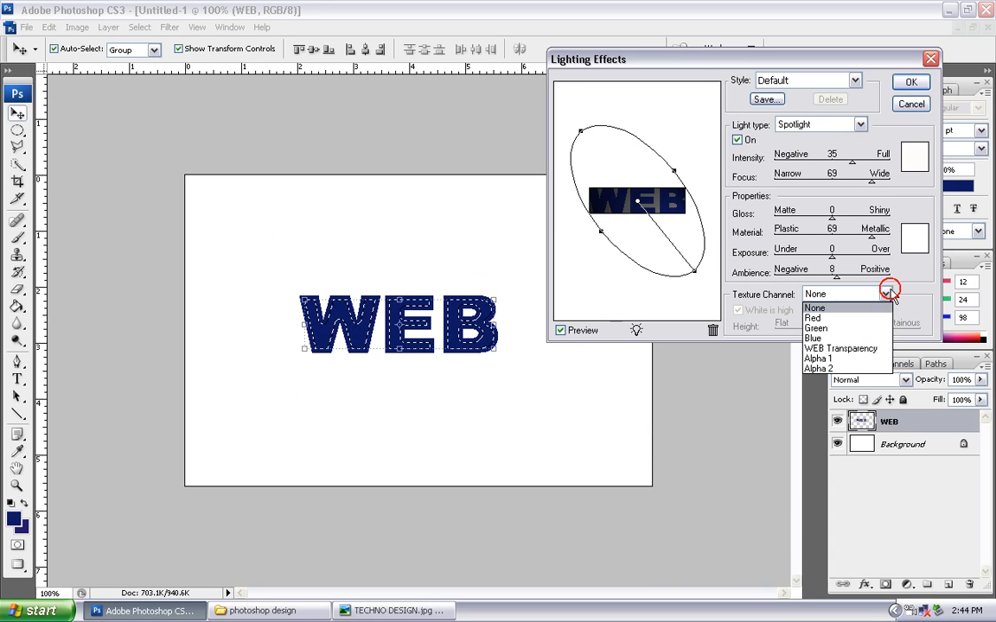
{"action": "left_click", "coordinate": [841, 370]}
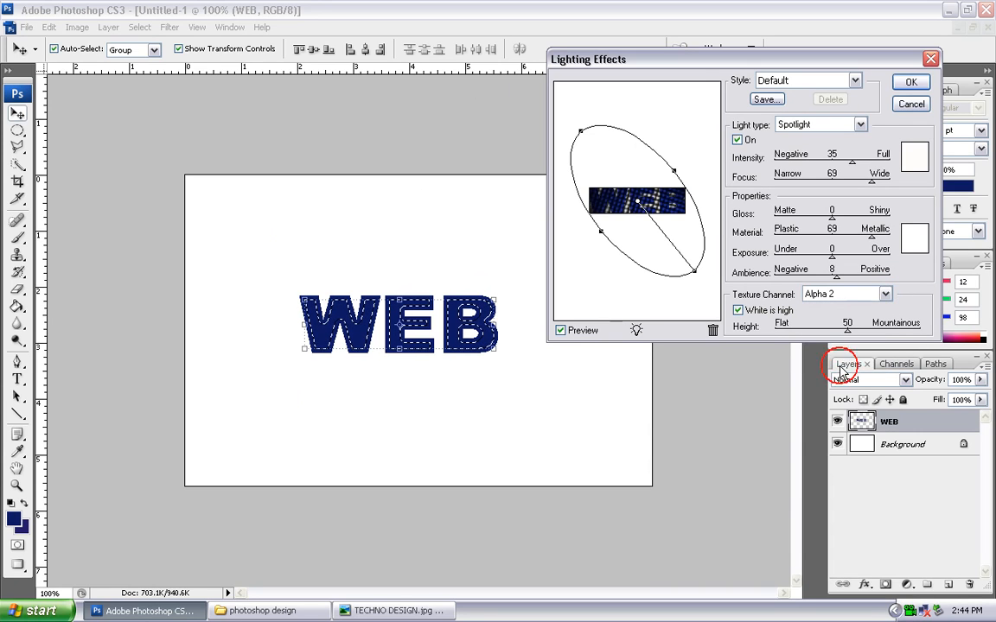
Step: Reshape the spotlight into a near-circle around the text, set Material to -33 toward Plastic, and apply the lighting
{"action": "left_click_drag", "start_coordinate": [694, 277], "coordinate": [678, 236]}
{"action": "left_click_drag", "start_coordinate": [668, 164], "coordinate": [674, 150]}
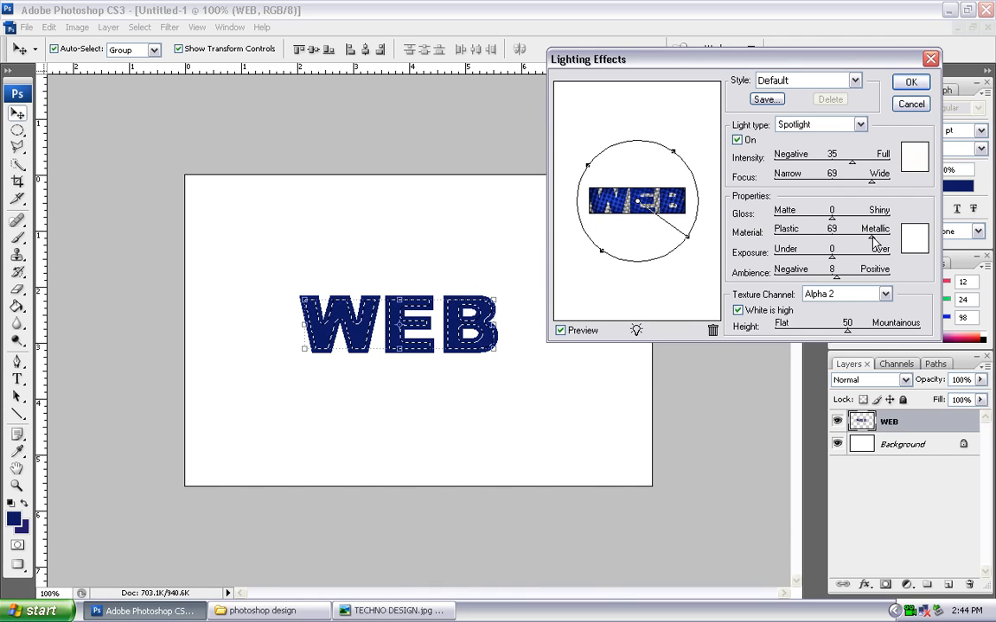
{"action": "left_click_drag", "start_coordinate": [872, 235], "coordinate": [812, 235]}
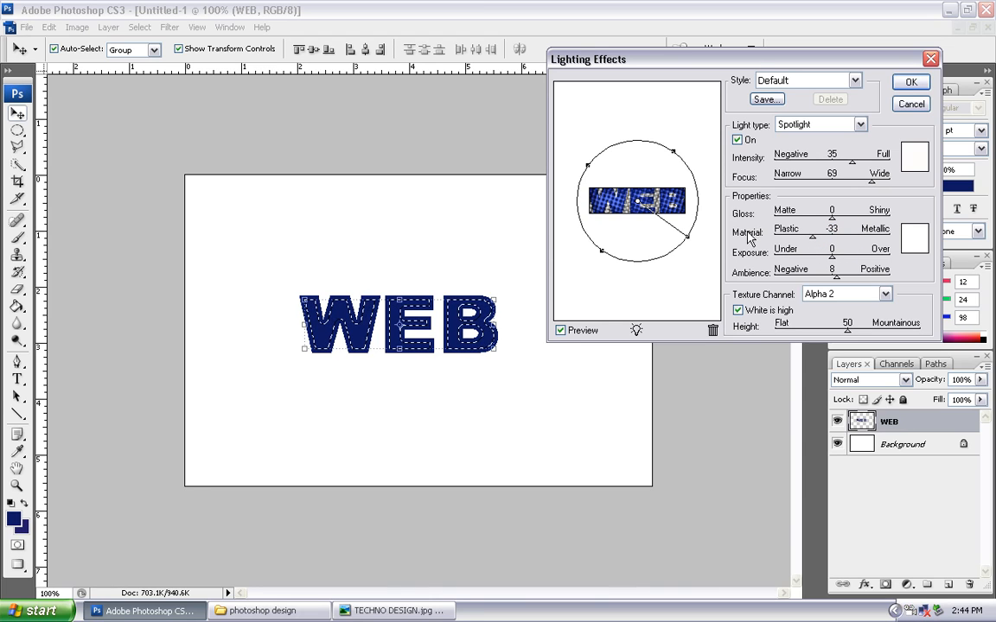
{"action": "left_click", "coordinate": [911, 85]}
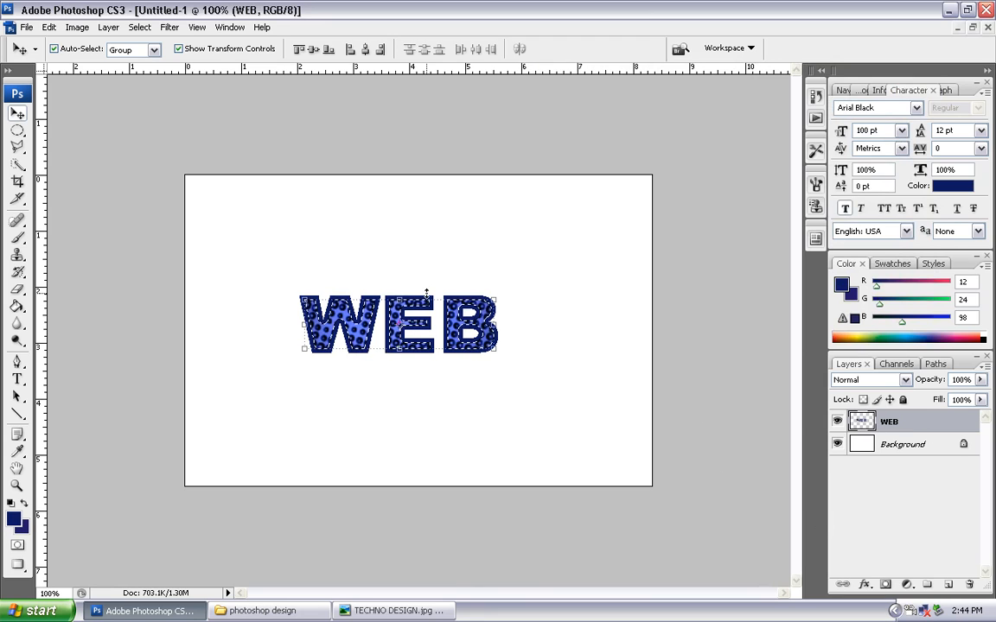
Step: Add Drop Shadow, Inner Shadow and Bevel and Emboss layer styles to the WEB layer with their default settings
{"action": "right_click", "coordinate": [889, 428]}
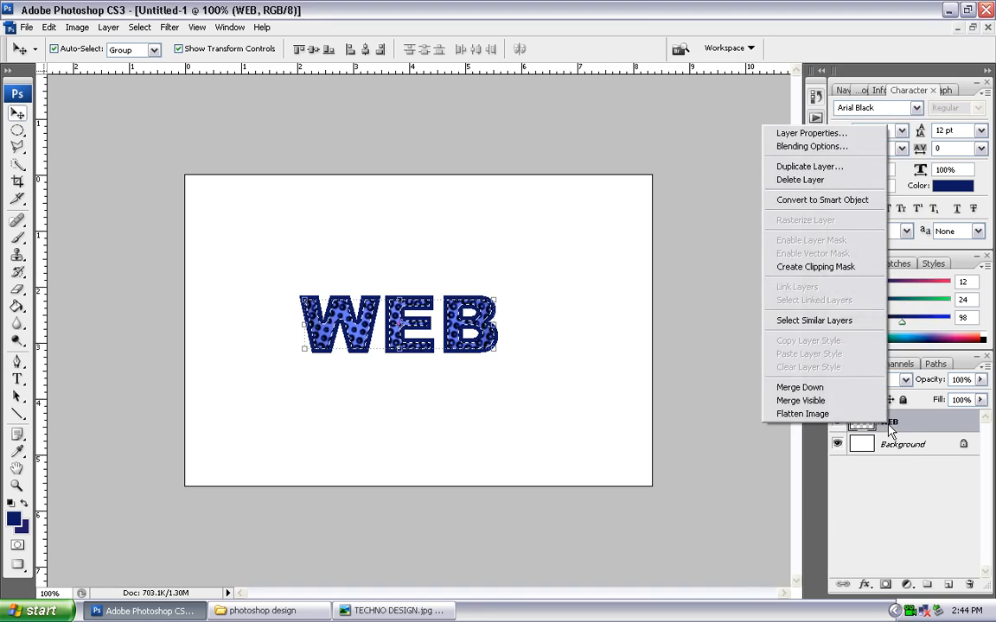
{"action": "left_click", "coordinate": [841, 149]}
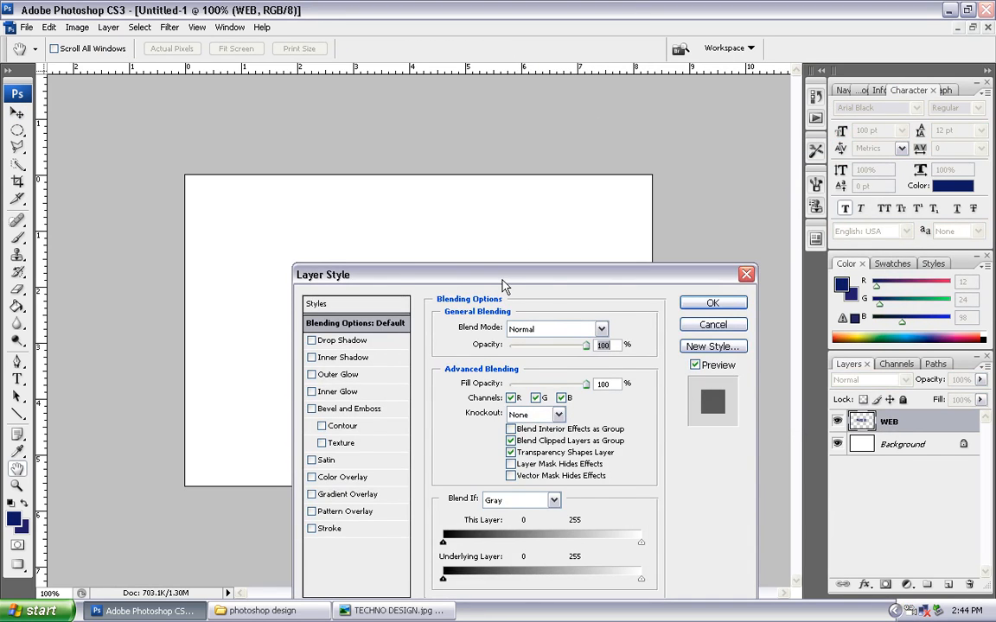
{"action": "left_click_drag", "start_coordinate": [504, 285], "coordinate": [777, 150]}
{"action": "left_click", "coordinate": [646, 202]}
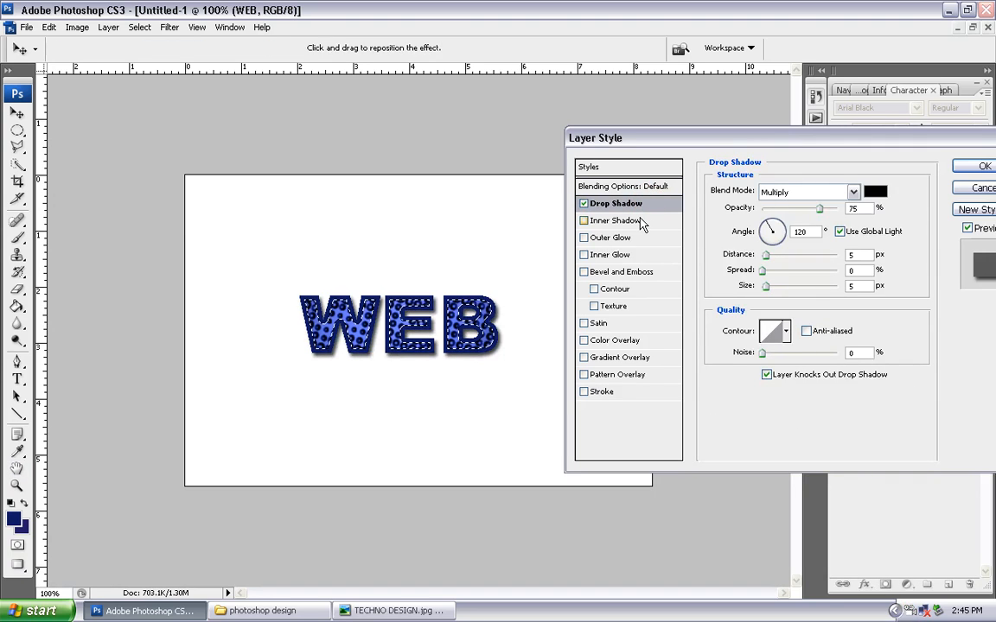
{"action": "left_click", "coordinate": [638, 223]}
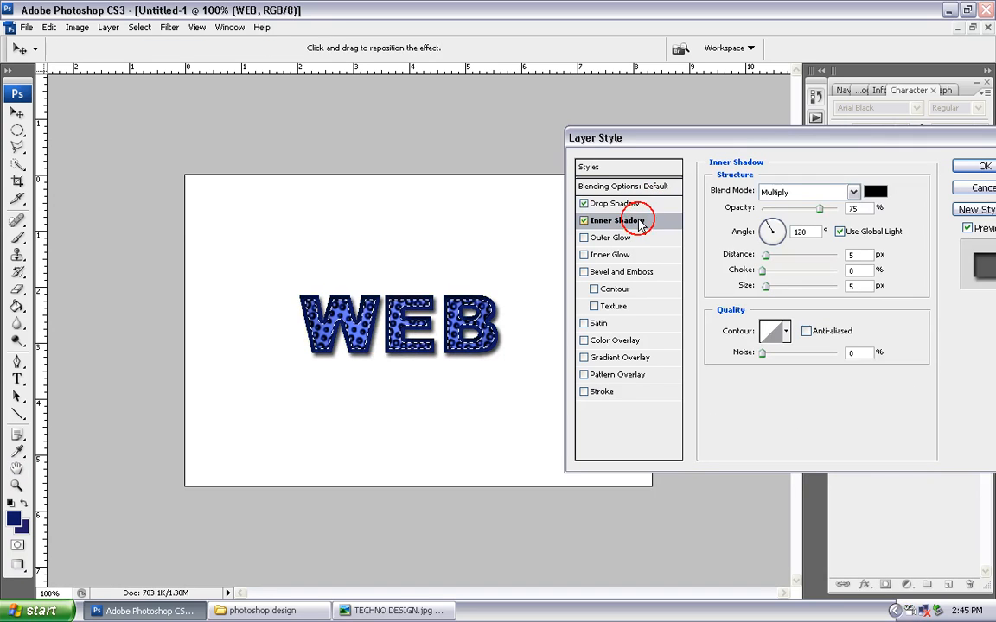
{"action": "left_click", "coordinate": [648, 273]}
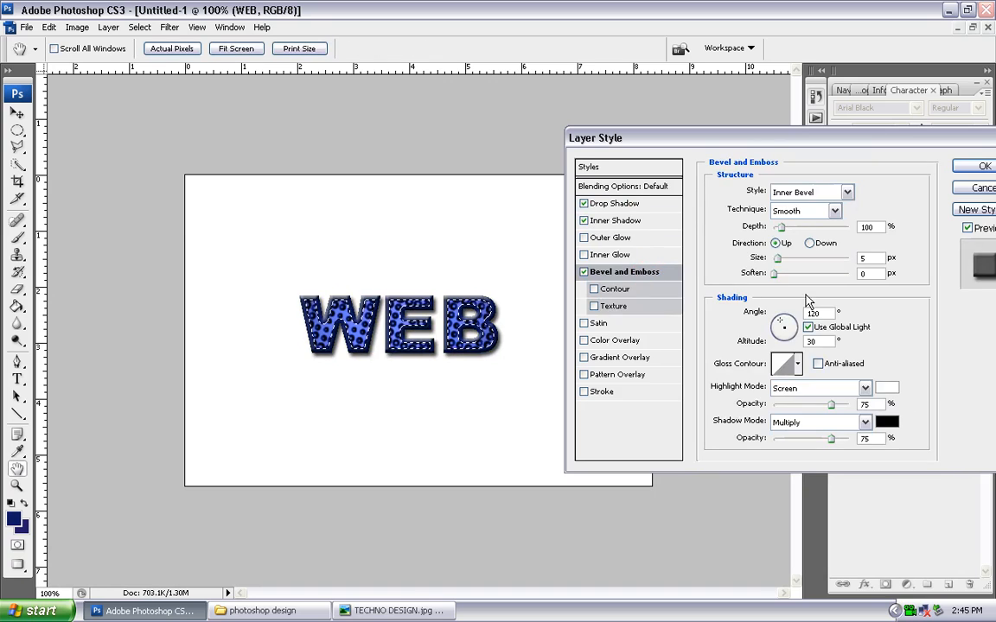
{"action": "left_click", "coordinate": [983, 166]}
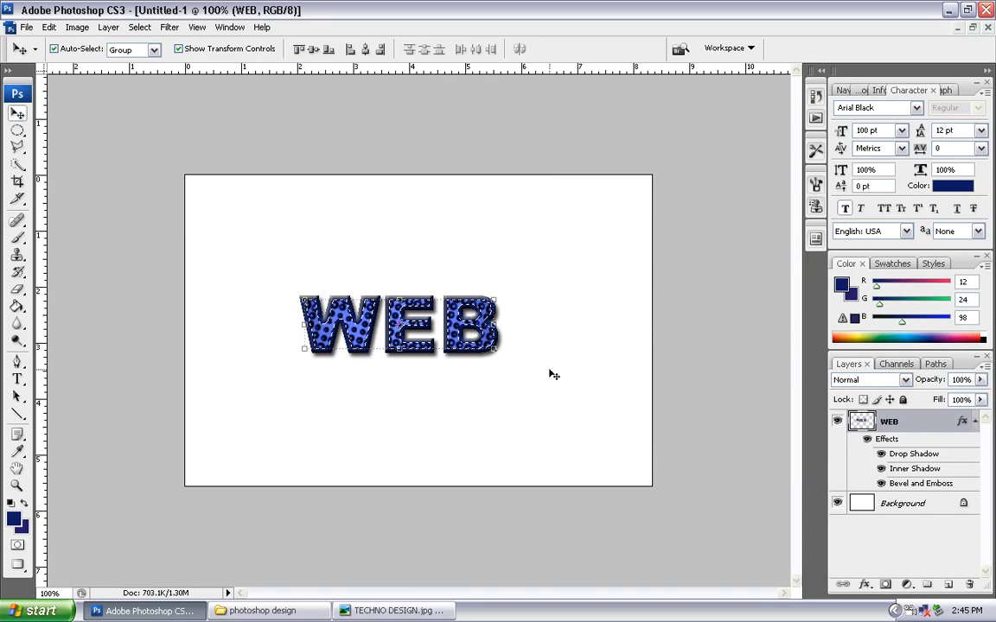
Step: Crop the image to a full-width band about 1.9 inches tall around the WEB text
{"action": "left_click", "coordinate": [18, 180]}
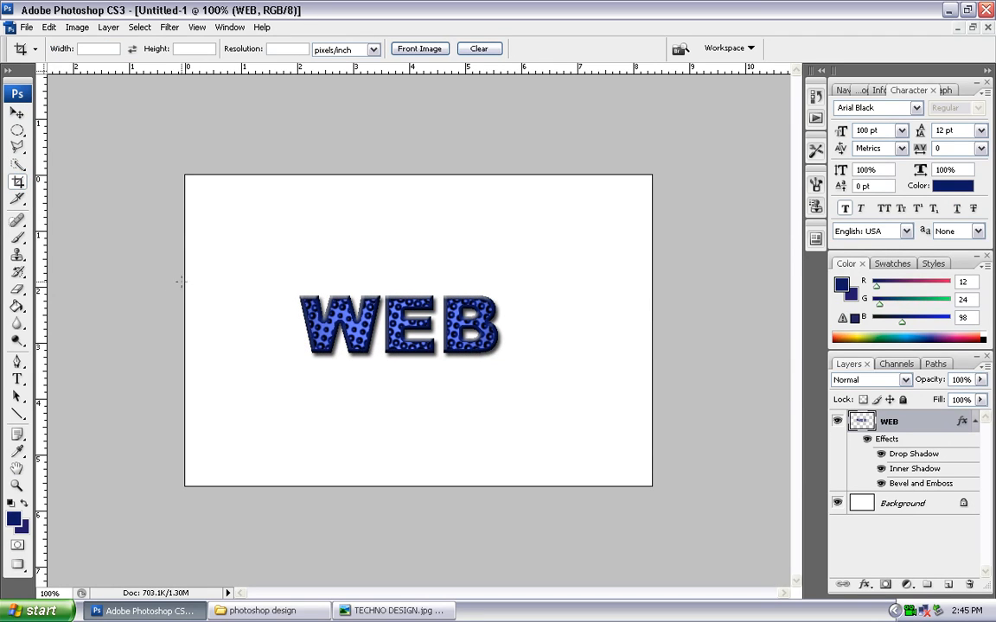
{"action": "mouse_move", "coordinate": [186, 275]}
{"action": "left_mouse_down"}
{"action": "mouse_move", "coordinate": [386, 376]}
{"action": "mouse_move", "coordinate": [693, 382]}
{"action": "left_mouse_up"}
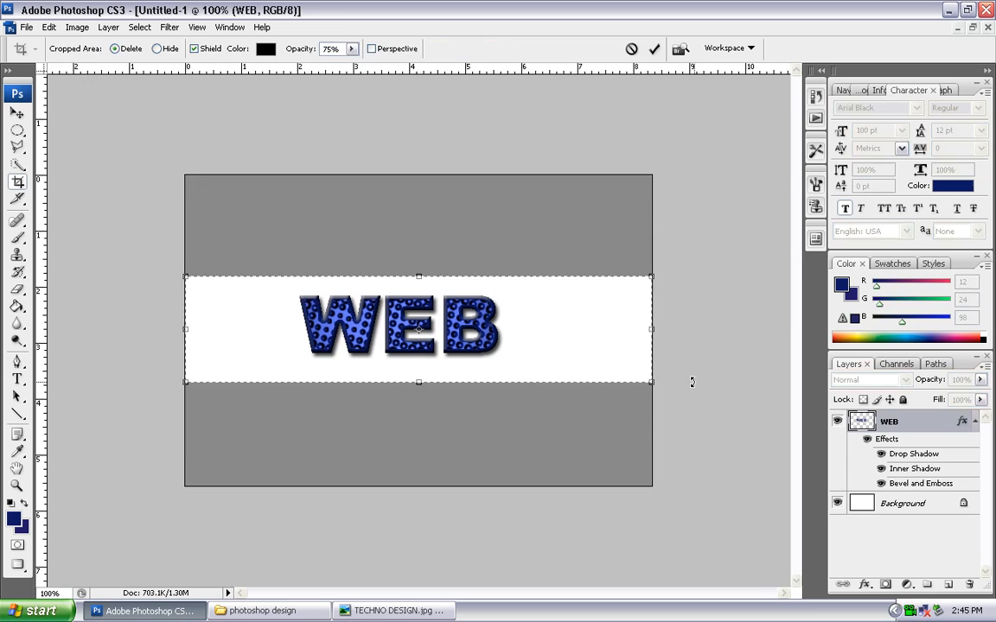
{"action": "key", "text": "ctrl+plus"}
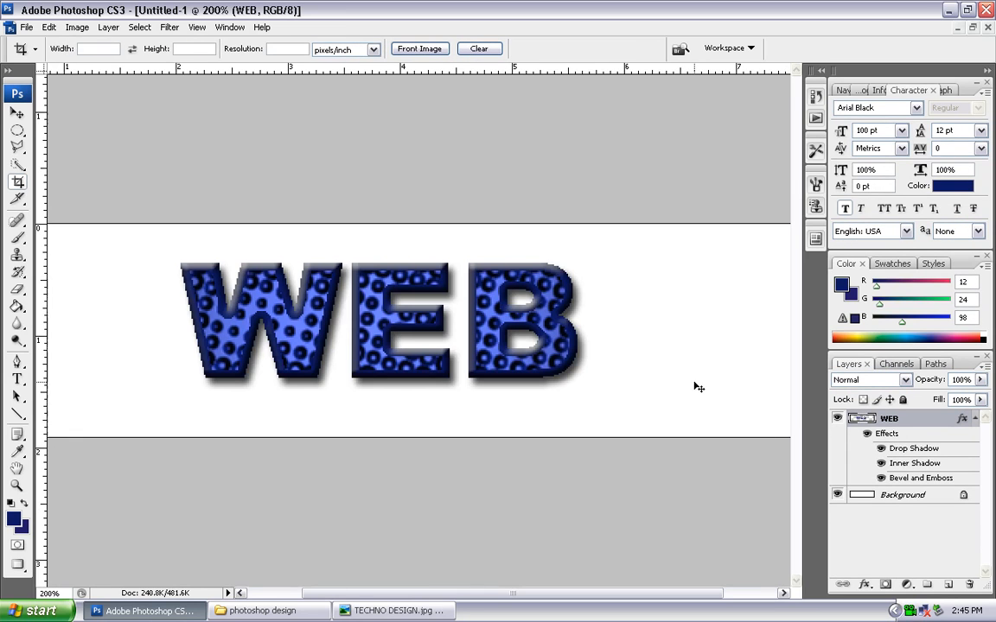
{"action": "key", "text": "ctrl+minus"}
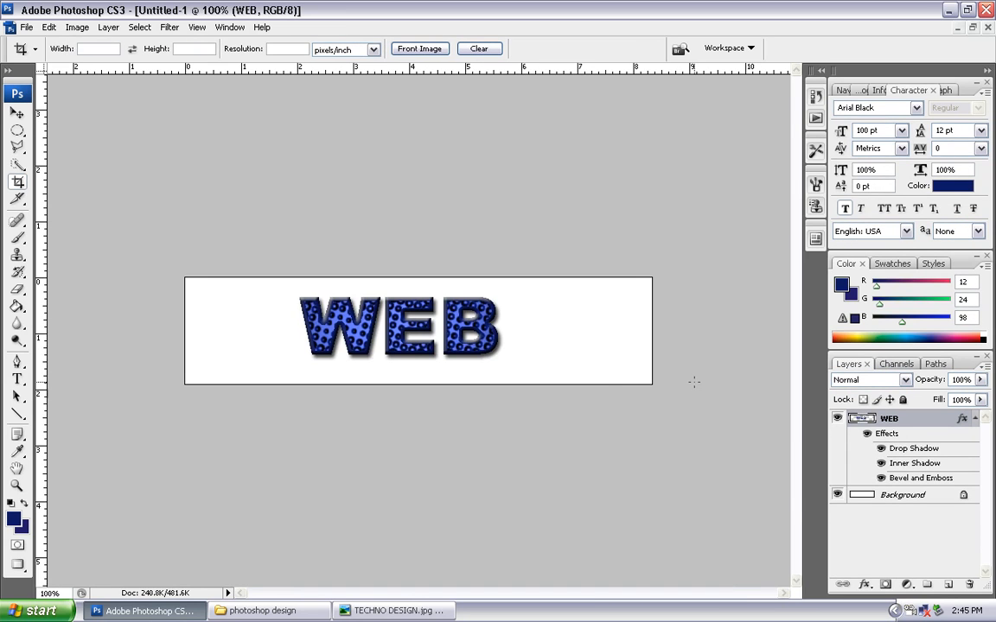